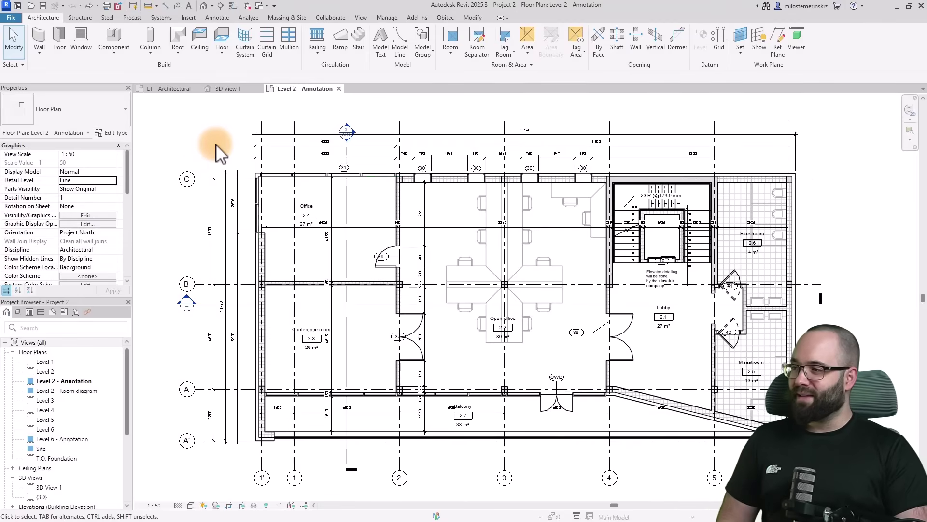
Move the left dimension string beside the grid bubbles, then undo the move.
{"action": "left_click", "coordinate": [215, 204]}
{"action": "left_click_drag", "start_coordinate": [208, 205], "coordinate": [171, 211]}
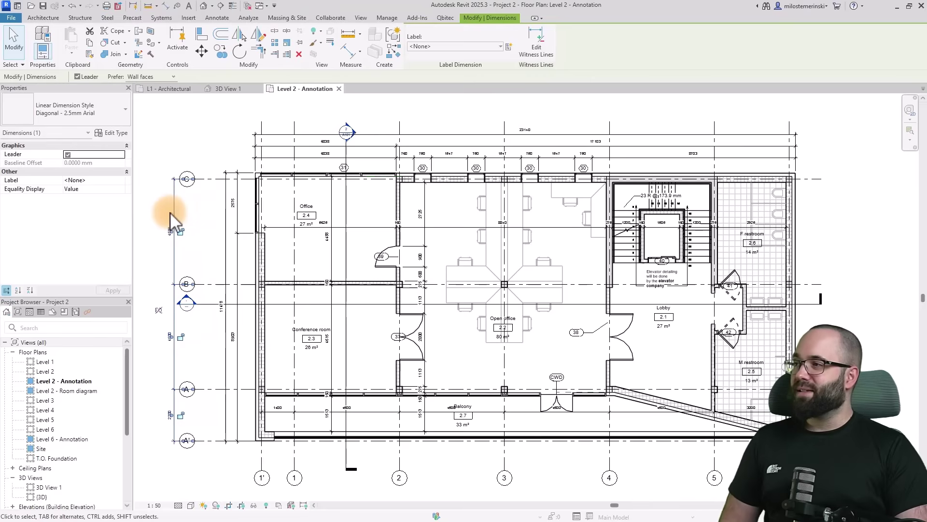
{"action": "left_click", "coordinate": [71, 6]}
{"action": "left_click", "coordinate": [222, 140]}
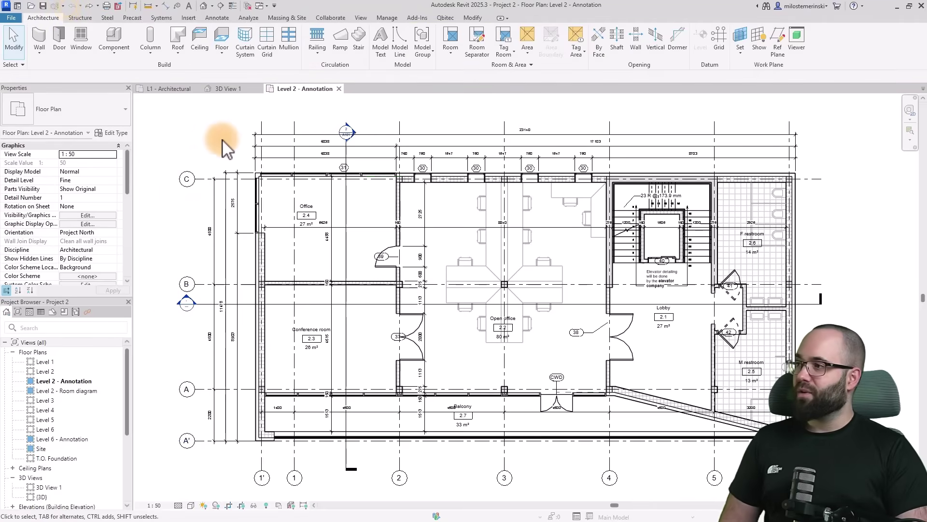
Turn off Drag elements on selection and confirm unselected dimensions no longer drag.
{"action": "left_click", "coordinate": [18, 65]}
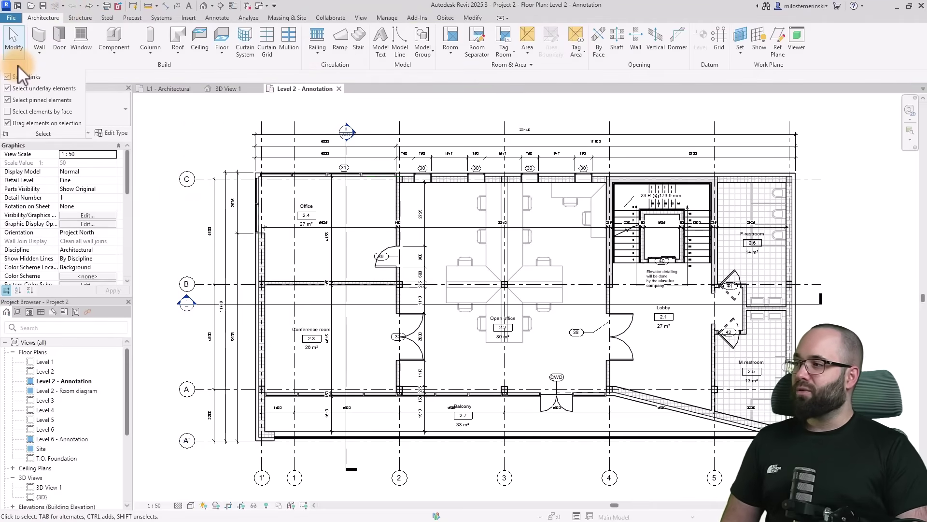
{"action": "left_click", "coordinate": [7, 123]}
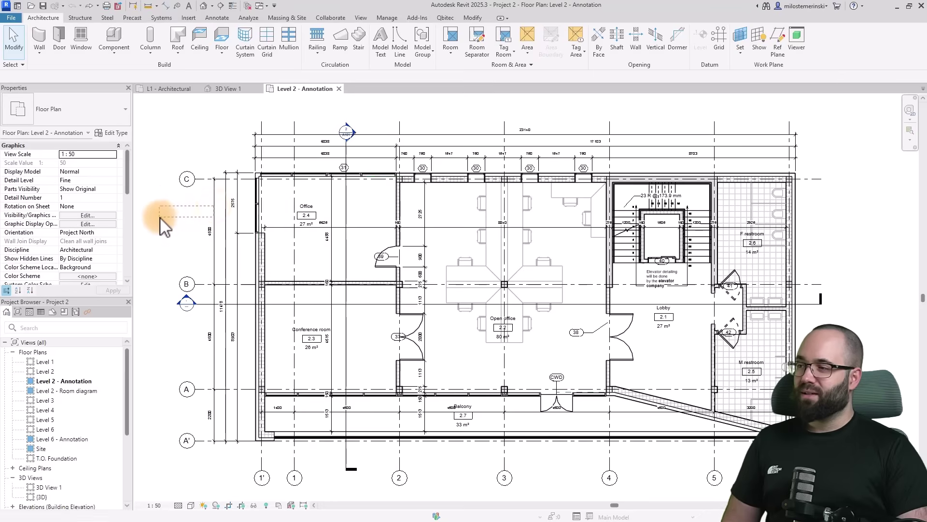
{"action": "left_click_drag", "start_coordinate": [212, 215], "coordinate": [155, 224]}
{"action": "left_click", "coordinate": [180, 213]}
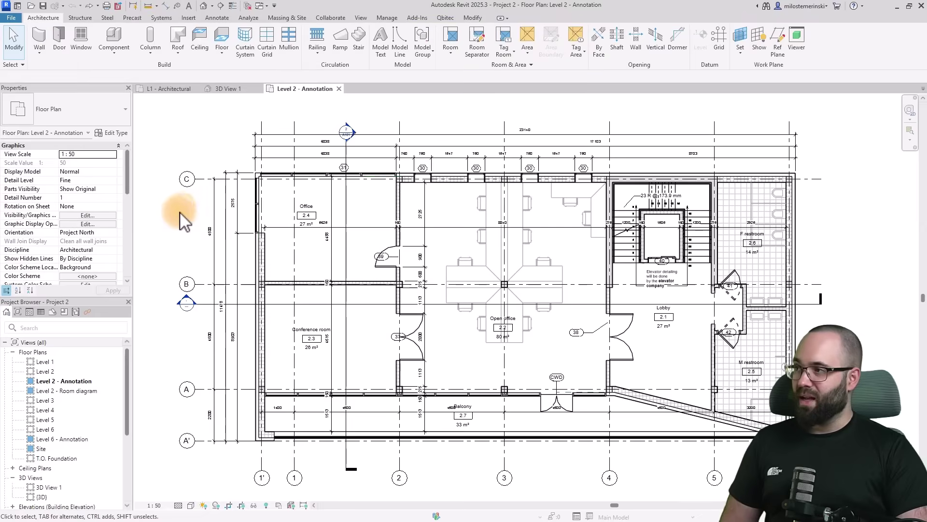
Reopen the selection options and nudge the Lobby room tag slightly down.
{"action": "left_click", "coordinate": [14, 66]}
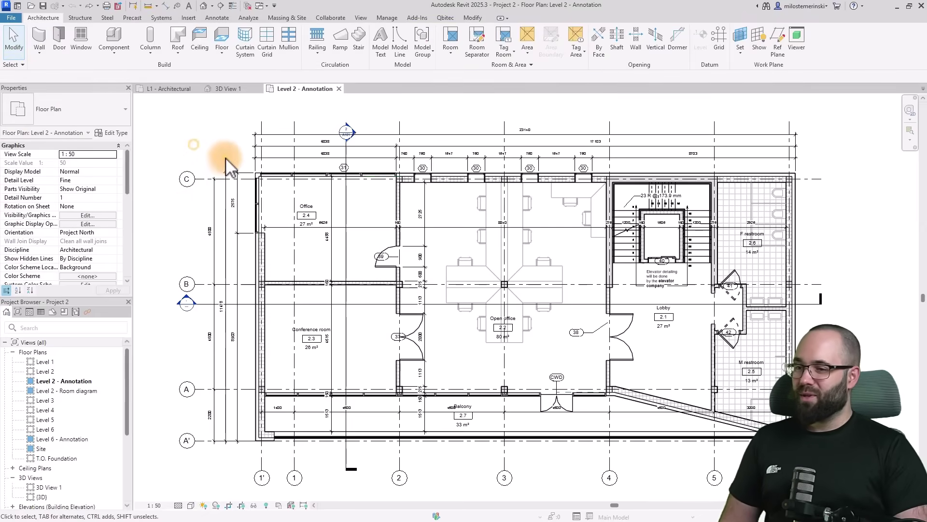
{"action": "scroll", "coordinate": [756, 363], "scroll_direction": "up", "scroll_amount": 2}
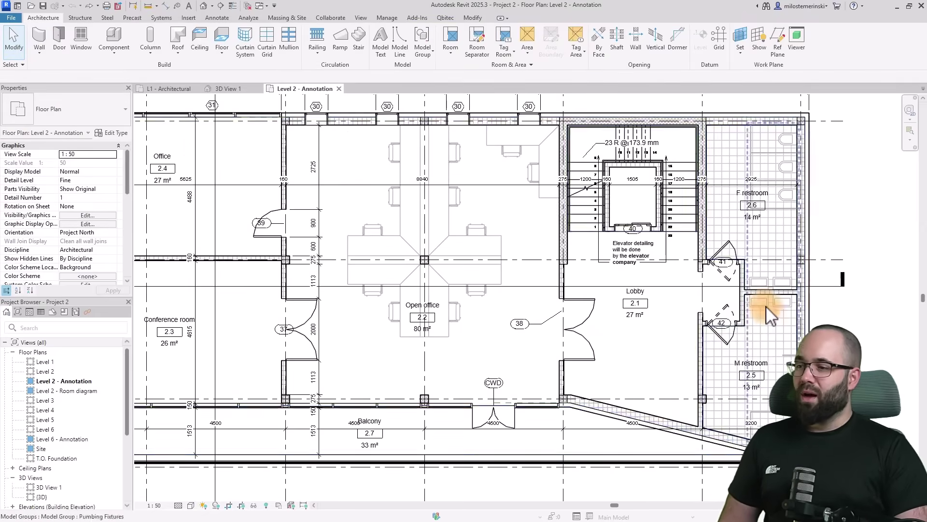
{"action": "left_click_drag", "start_coordinate": [634, 302], "coordinate": [634, 311]}
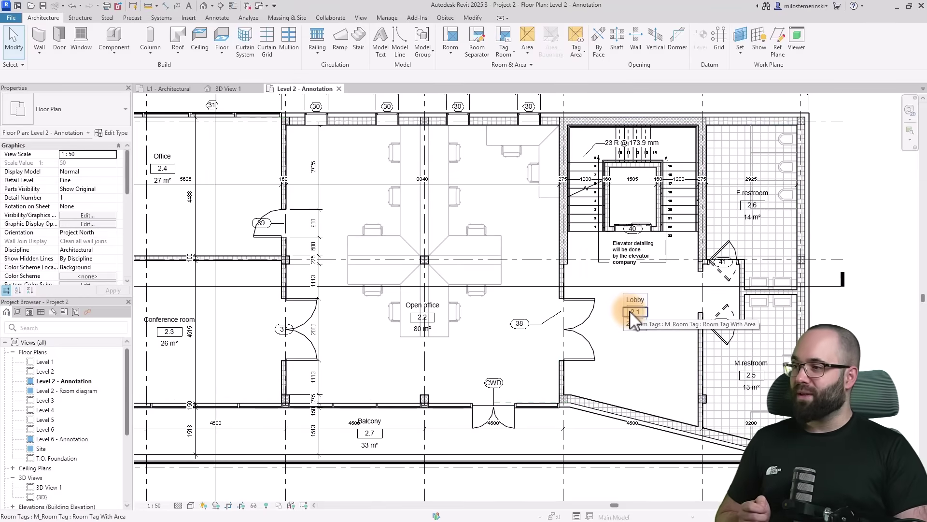
{"action": "scroll", "coordinate": [627, 332], "scroll_direction": "down", "scroll_amount": 2}
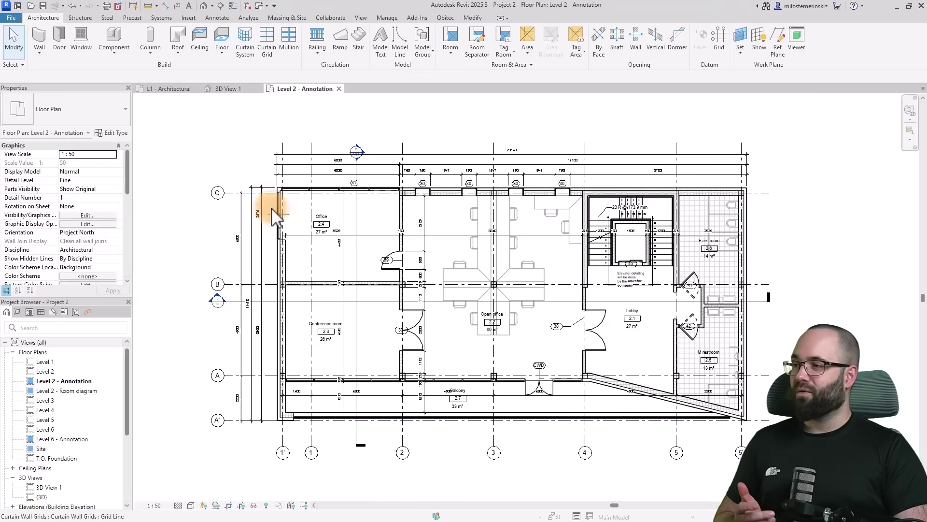
Pin grid line C and confirm that dragging it no longer moves it.
{"action": "left_click", "coordinate": [233, 193]}
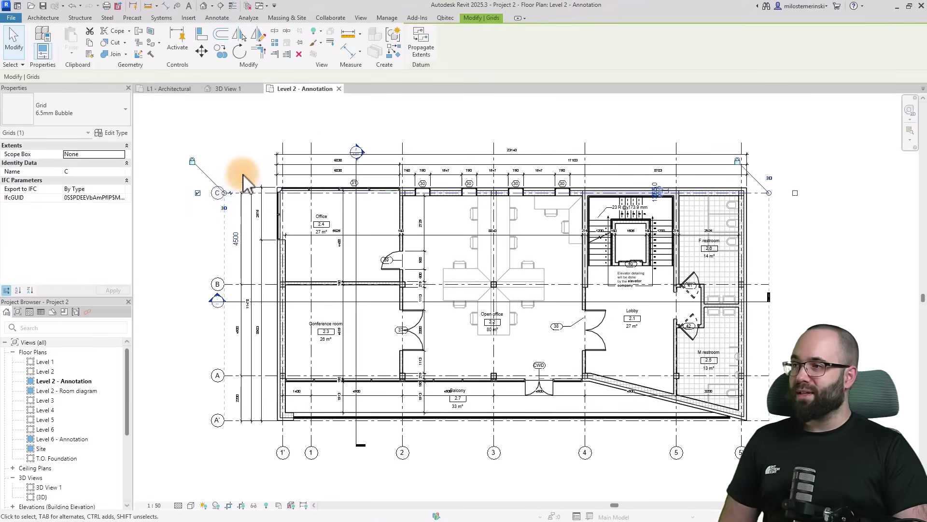
{"action": "left_click", "coordinate": [300, 42]}
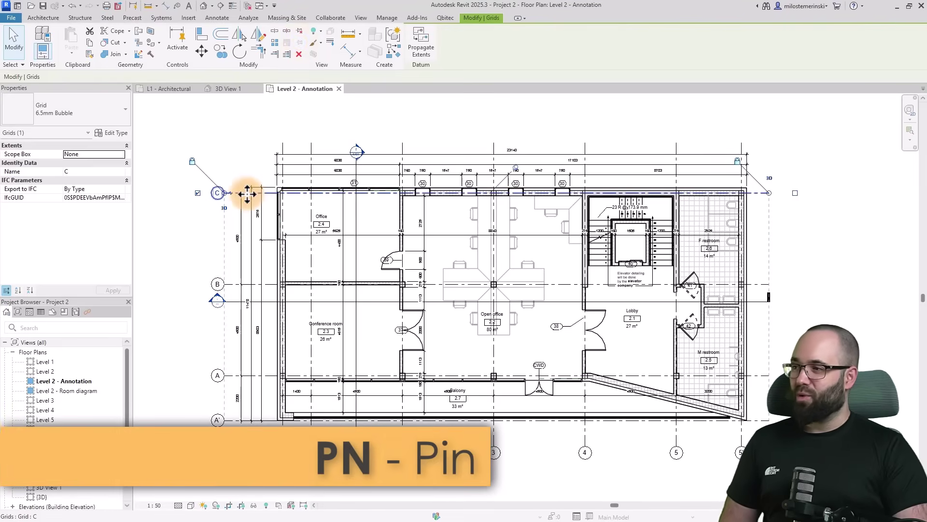
{"action": "scroll", "coordinate": [244, 194], "scroll_direction": "up", "scroll_amount": 3}
{"action": "left_click_drag", "start_coordinate": [244, 195], "coordinate": [243, 271]}
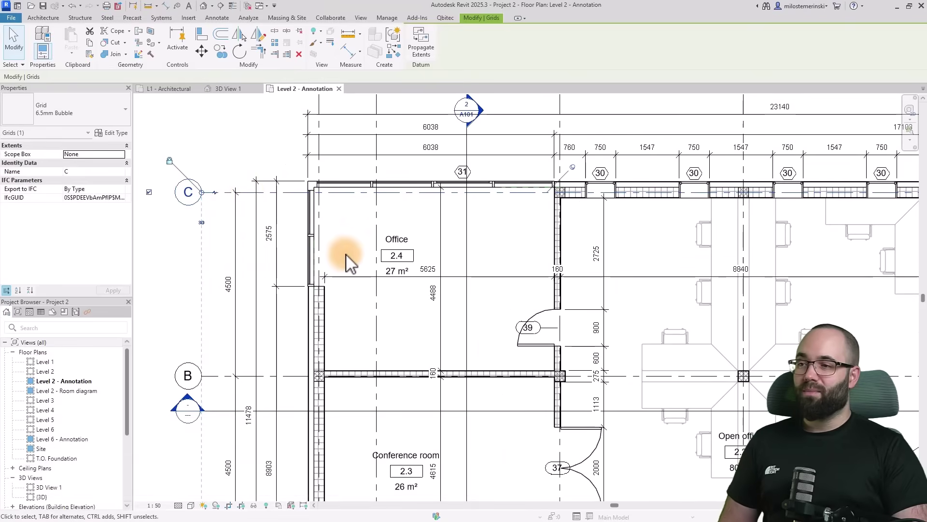
{"action": "left_click", "coordinate": [574, 170]}
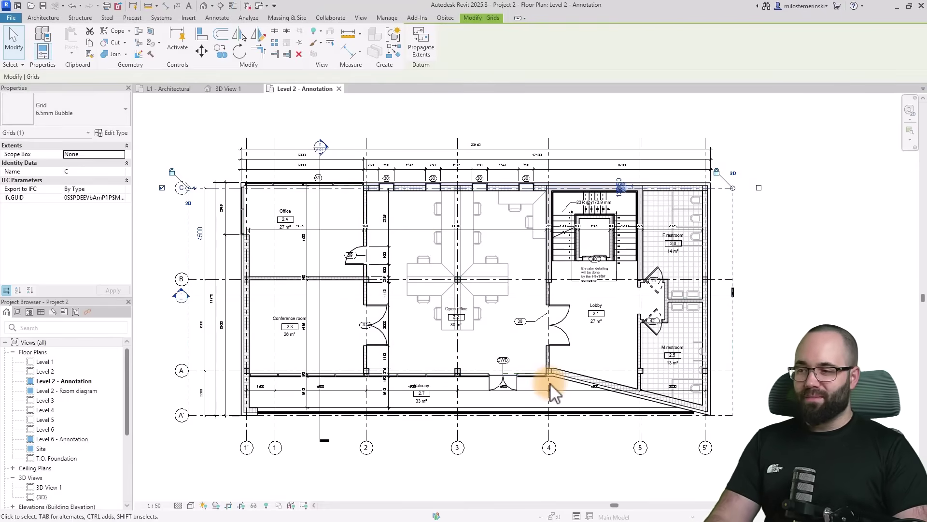
{"action": "scroll", "coordinate": [551, 382], "scroll_direction": "up", "scroll_amount": 5}
{"action": "scroll", "coordinate": [555, 384], "scroll_direction": "up", "scroll_amount": 5}
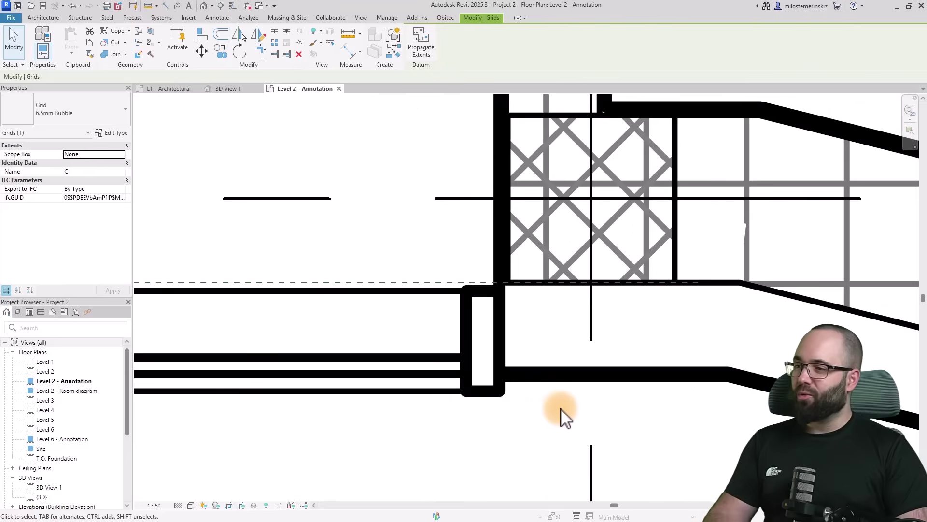
{"action": "scroll", "coordinate": [575, 406], "scroll_direction": "up", "scroll_amount": 3}
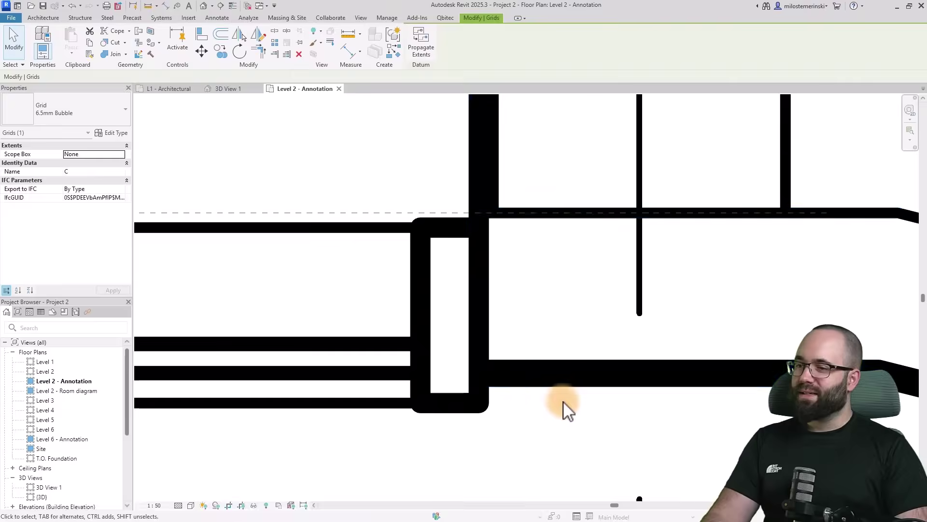
{"action": "scroll", "coordinate": [543, 408], "scroll_direction": "down", "scroll_amount": 3}
{"action": "scroll", "coordinate": [555, 408], "scroll_direction": "down", "scroll_amount": 1}
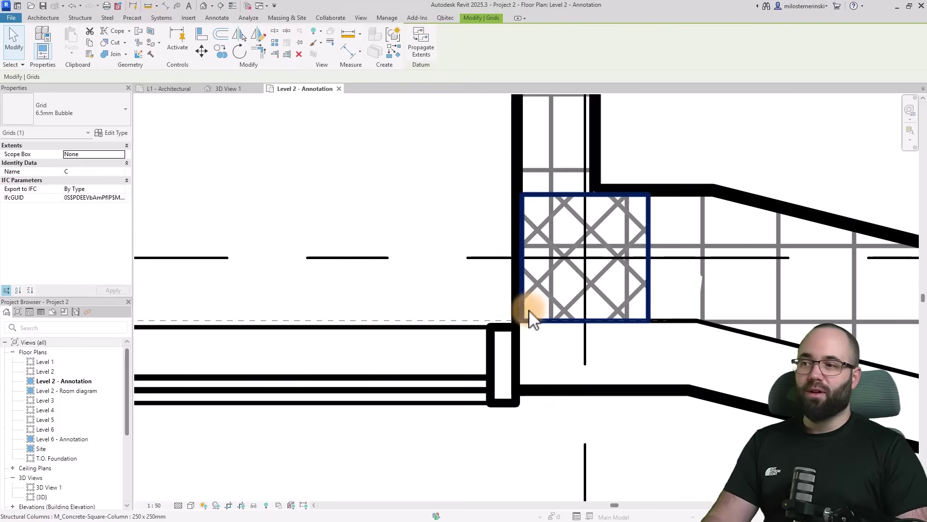
{"action": "scroll", "coordinate": [531, 338], "scroll_direction": "up", "scroll_amount": 2}
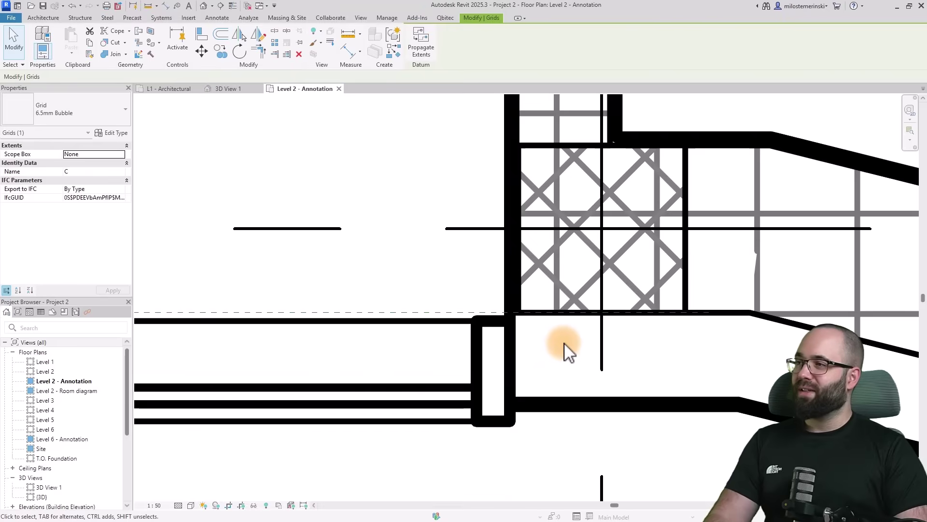
{"action": "left_click", "coordinate": [233, 8]}
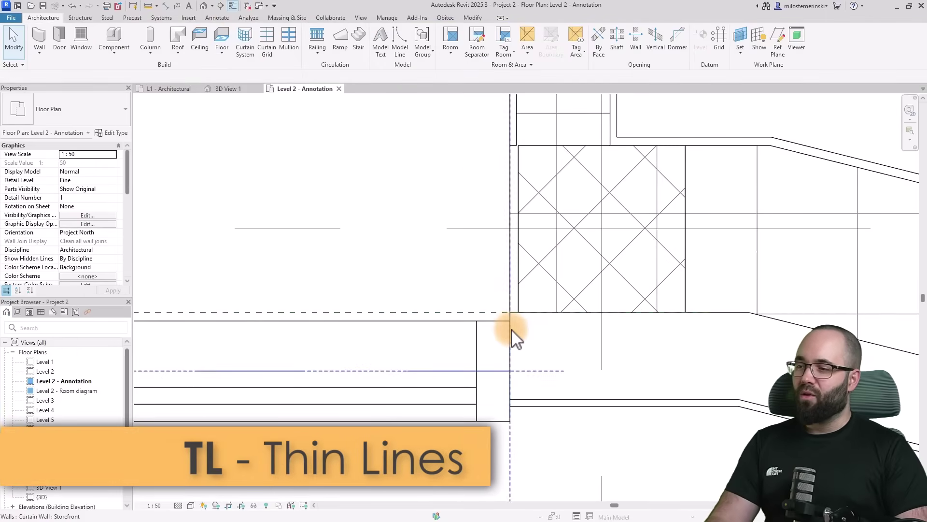
{"action": "scroll", "coordinate": [509, 326], "scroll_direction": "up", "scroll_amount": 3}
{"action": "scroll", "coordinate": [490, 346], "scroll_direction": "down", "scroll_amount": 4}
{"action": "scroll", "coordinate": [524, 321], "scroll_direction": "up", "scroll_amount": 2}
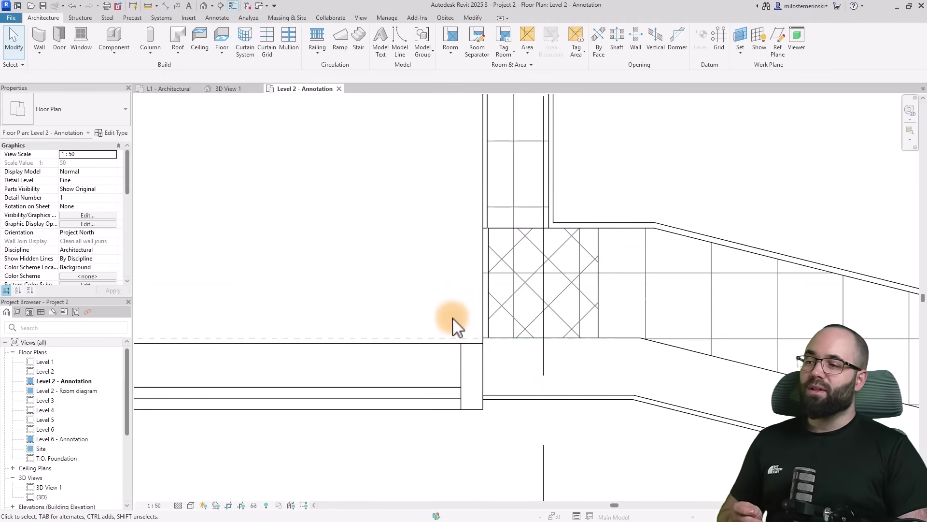
{"action": "scroll", "coordinate": [456, 326], "scroll_direction": "down", "scroll_amount": 1}
{"action": "scroll", "coordinate": [452, 314], "scroll_direction": "down", "scroll_amount": 1}
{"action": "scroll", "coordinate": [461, 314], "scroll_direction": "up", "scroll_amount": 2}
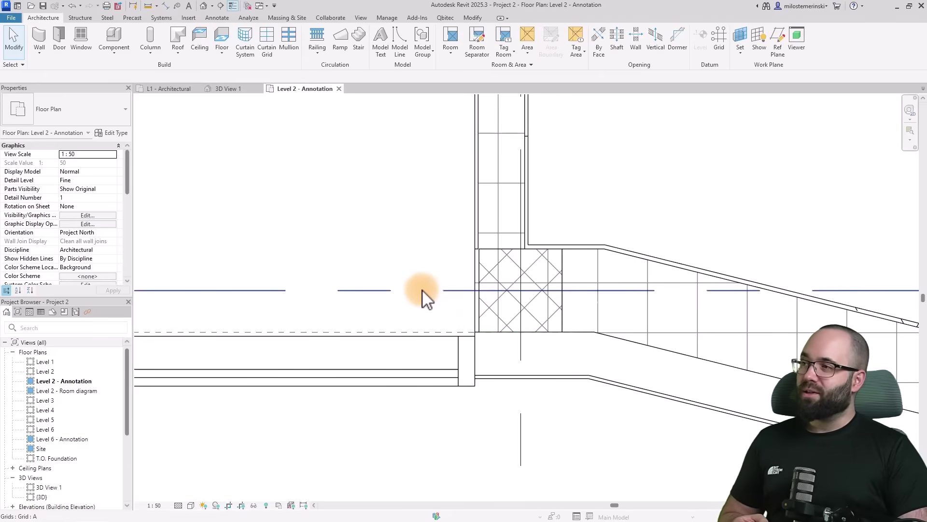
{"action": "left_click", "coordinate": [233, 6]}
{"action": "scroll", "coordinate": [544, 338], "scroll_direction": "down", "scroll_amount": 1}
Move the middle wall's 3700 temporary dimension to the right wall's face, then deselect.
{"action": "scroll", "coordinate": [544, 338], "scroll_direction": "down", "scroll_amount": 1}
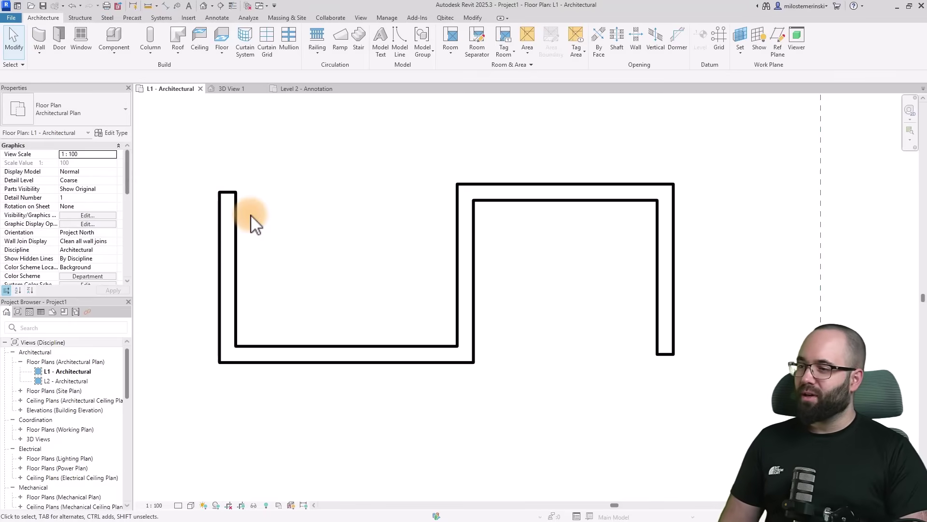
{"action": "left_click", "coordinate": [473, 272]}
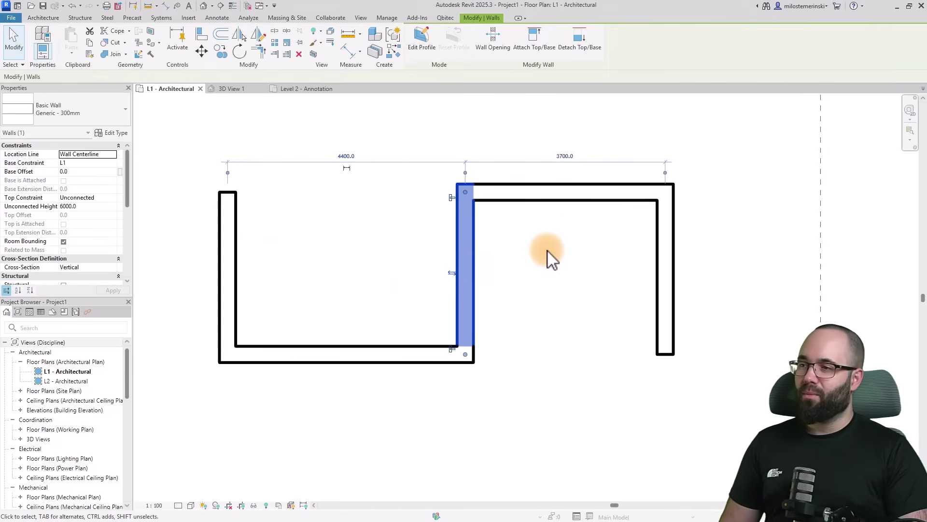
{"action": "left_click", "coordinate": [563, 158]}
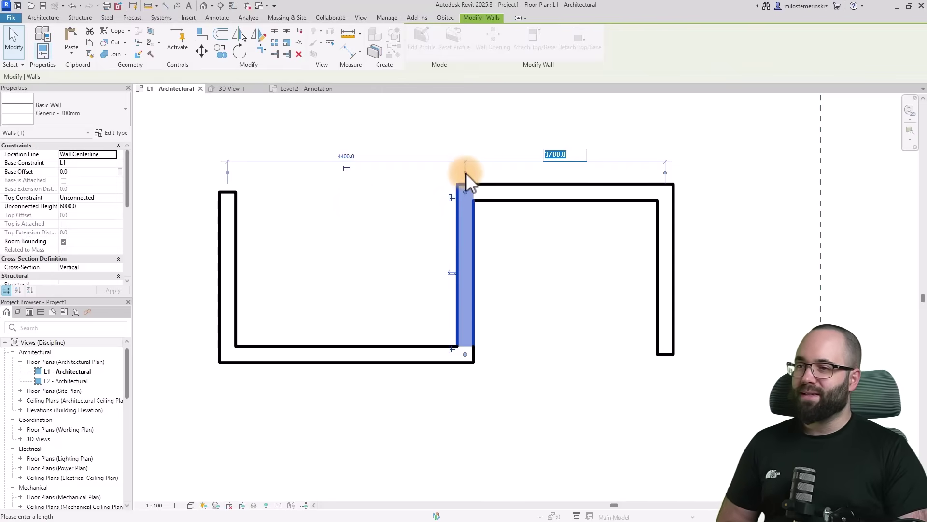
{"action": "left_click_drag", "start_coordinate": [666, 173], "coordinate": [674, 239]}
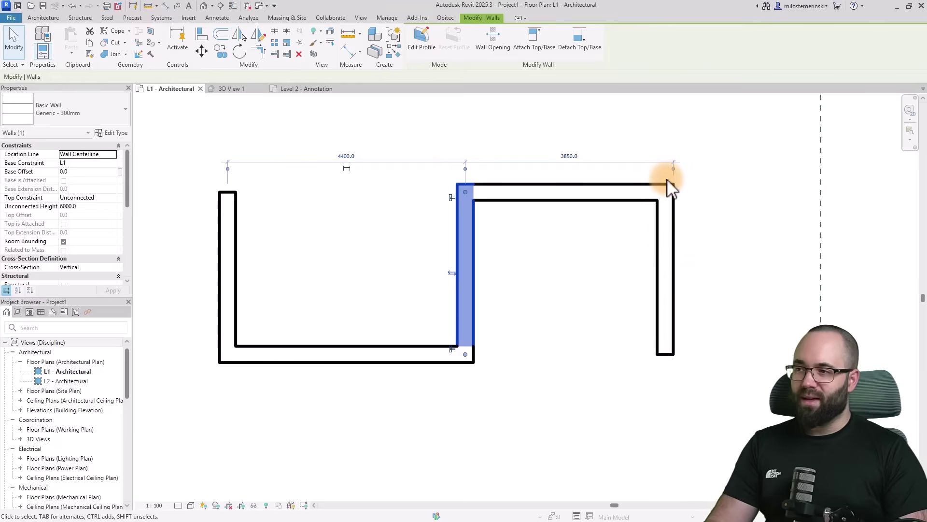
{"action": "left_click", "coordinate": [583, 242]}
{"action": "left_click", "coordinate": [223, 279]}
{"action": "left_click", "coordinate": [344, 273]}
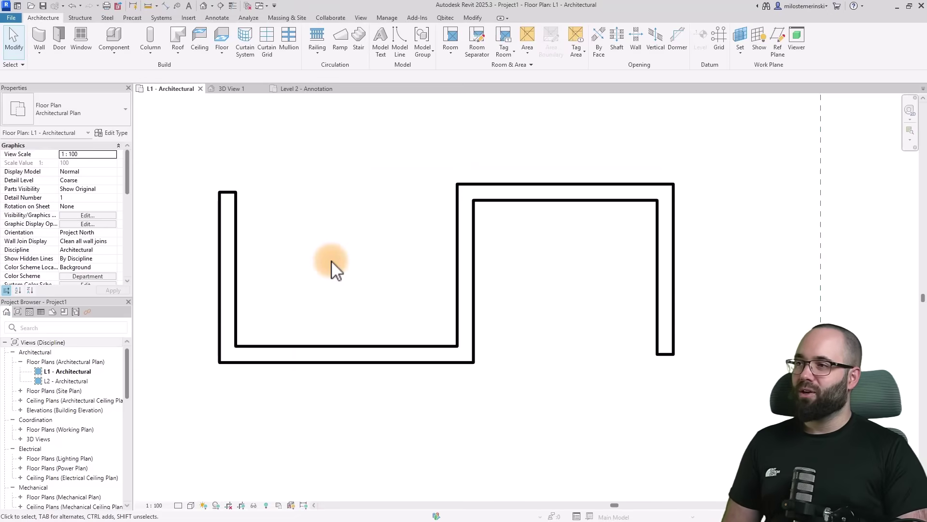
Set temporary dimensions to measure from wall faces in Additional Settings.
{"action": "left_click", "coordinate": [387, 17]}
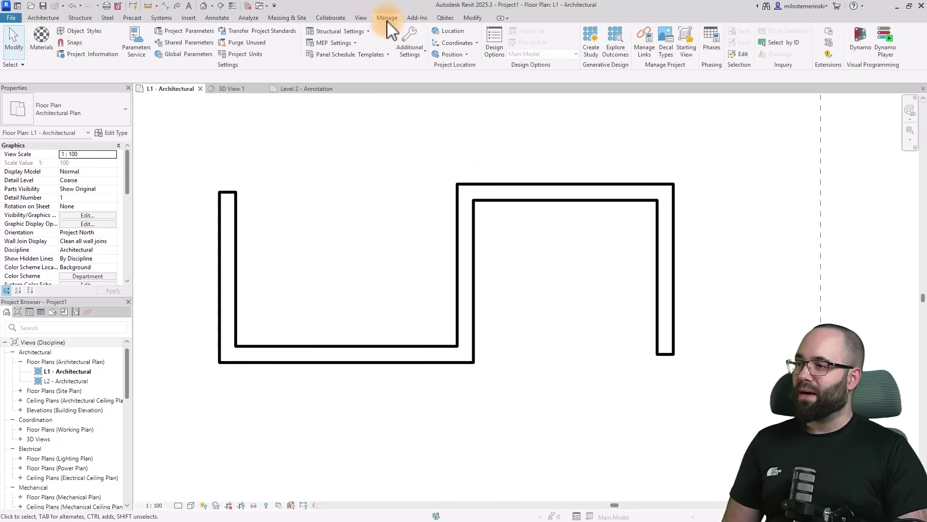
{"action": "left_click", "coordinate": [405, 47]}
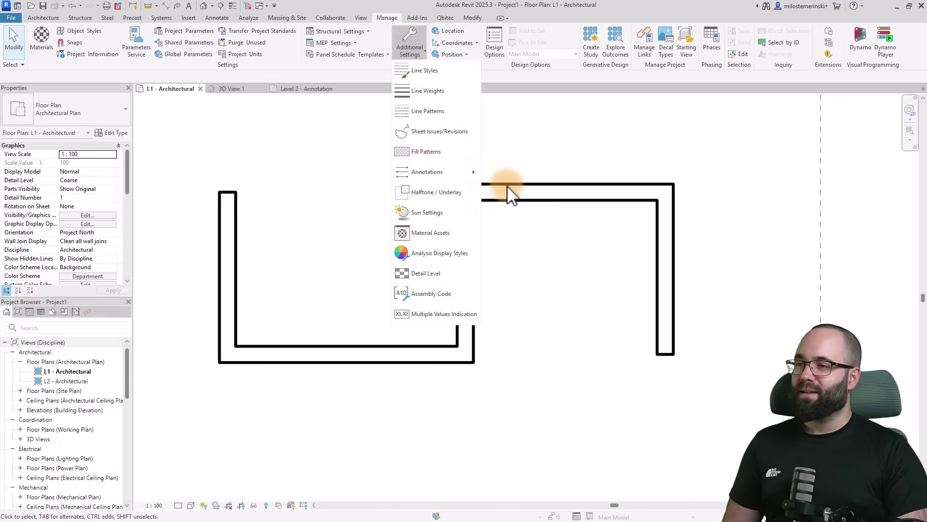
{"action": "mouse_move", "coordinate": [477, 173]}
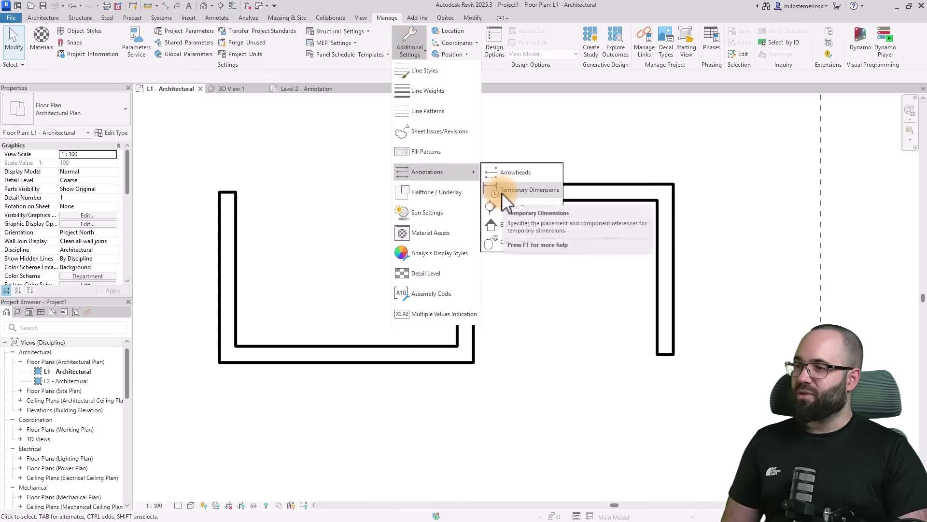
{"action": "left_click", "coordinate": [502, 192]}
{"action": "left_click", "coordinate": [468, 245]}
{"action": "left_click", "coordinate": [486, 305]}
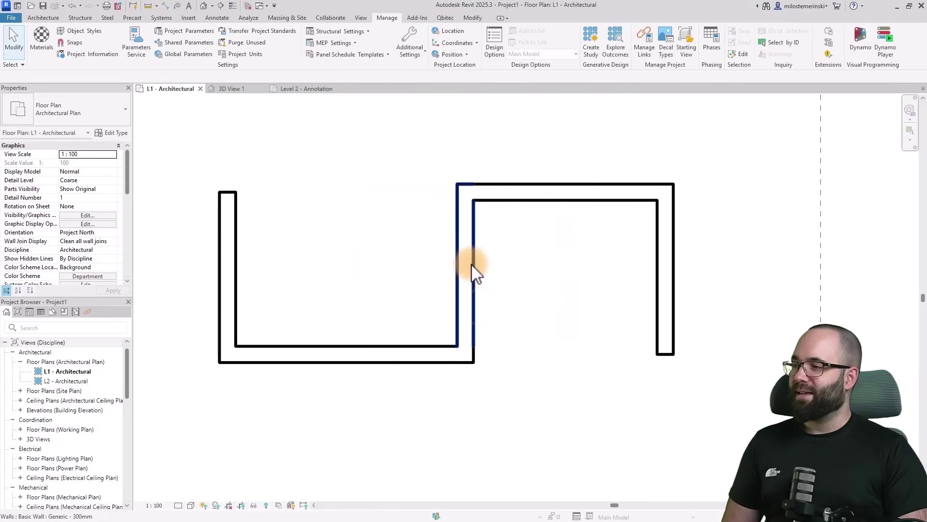
Select the middle and left vertical walls to check the face-based temporary dimensions.
{"action": "left_click", "coordinate": [471, 265]}
{"action": "left_click", "coordinate": [355, 260]}
{"action": "left_click", "coordinate": [227, 284]}
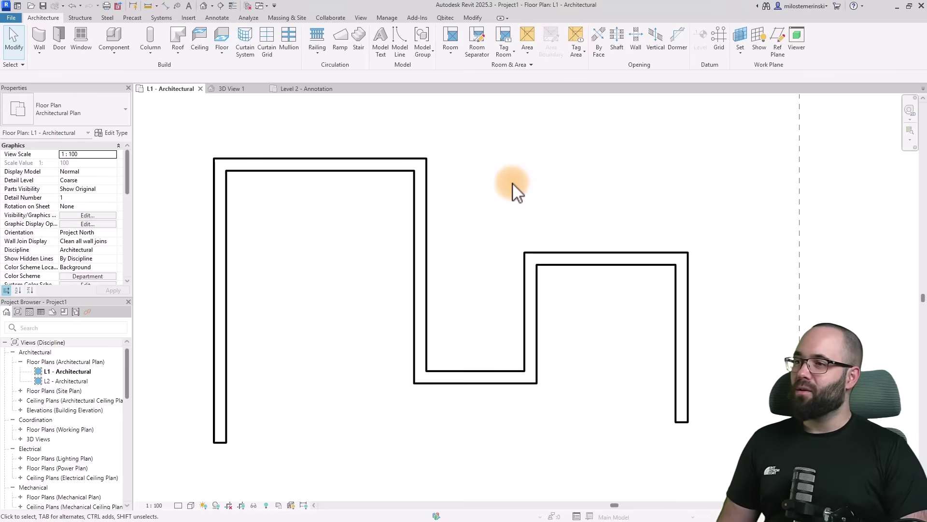
Align the right room's top wall to the left room's top wall and lock it.
{"action": "left_click", "coordinate": [471, 19]}
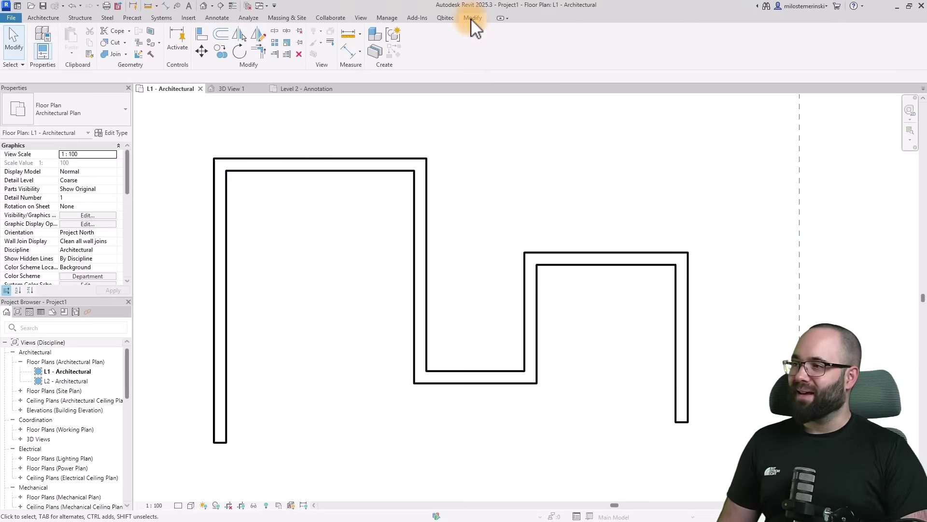
{"action": "left_click", "coordinate": [203, 36]}
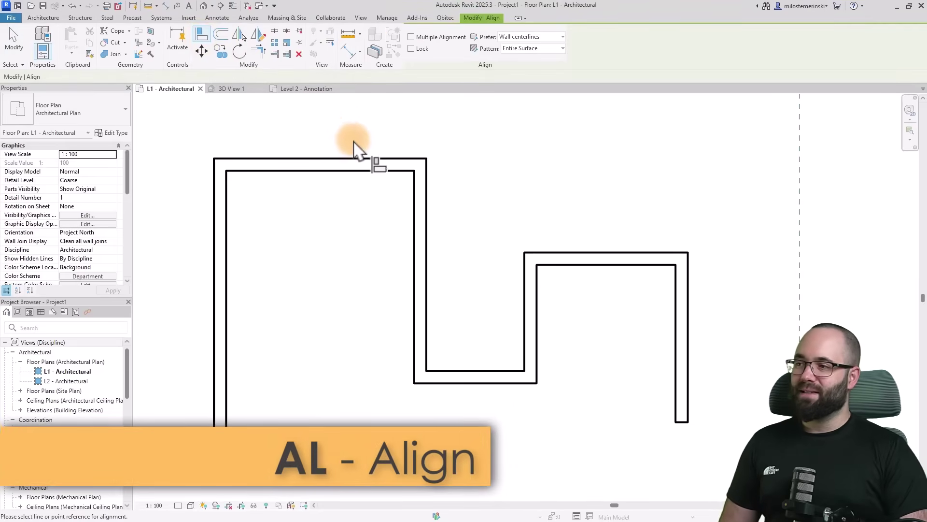
{"action": "left_click", "coordinate": [336, 159]}
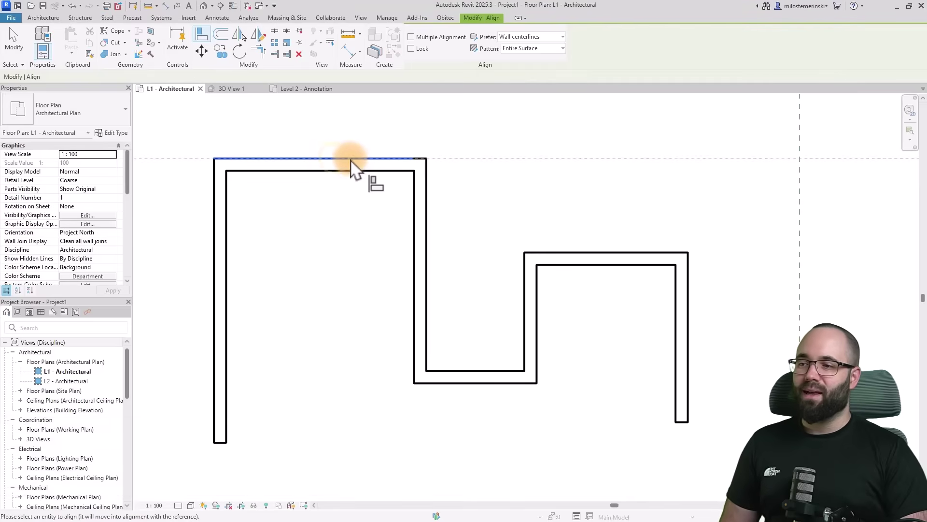
{"action": "left_click", "coordinate": [603, 253]}
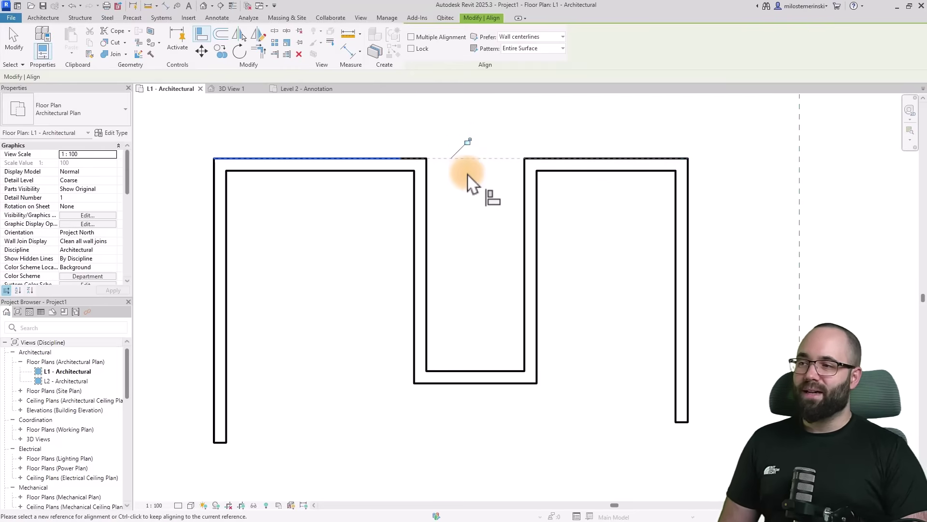
{"action": "left_click", "coordinate": [467, 141]}
{"action": "key", "text": "Escape"}
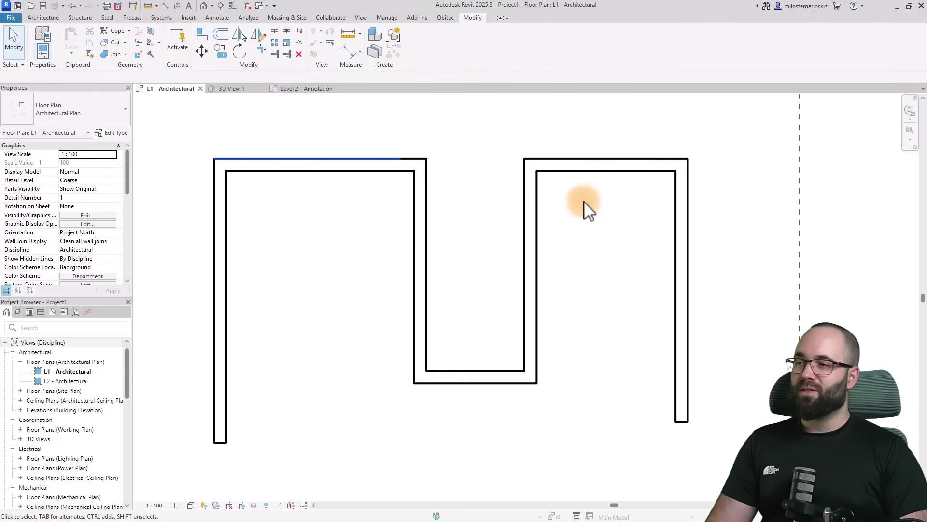
Unlock the alignment and drag the right top wall 900 lower, 3600 from the bottom.
{"action": "left_click", "coordinate": [590, 181]}
{"action": "mouse_move", "coordinate": [590, 182]}
{"action": "left_mouse_down"}
{"action": "mouse_move", "coordinate": [590, 237]}
{"action": "mouse_move", "coordinate": [586, 175]}
{"action": "mouse_move", "coordinate": [580, 211]}
{"action": "mouse_move", "coordinate": [576, 181]}
{"action": "left_mouse_up"}
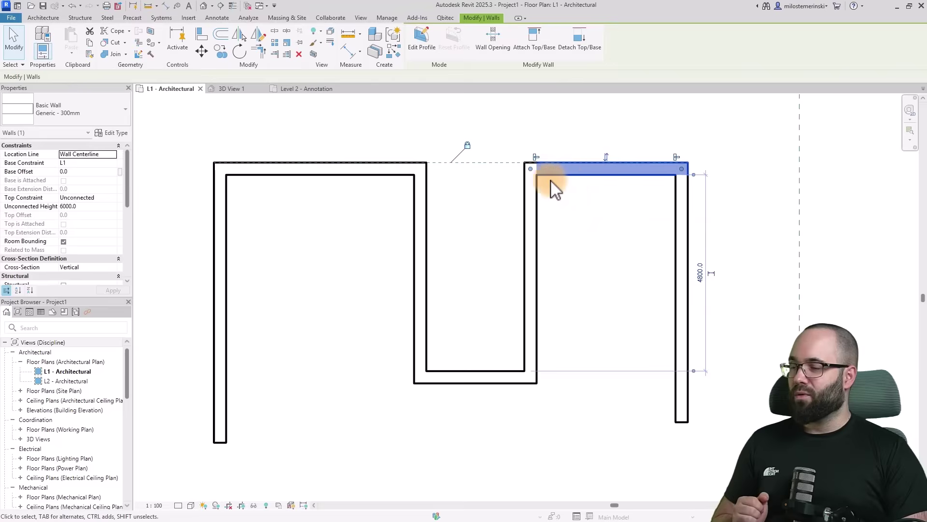
{"action": "left_click", "coordinate": [469, 147]}
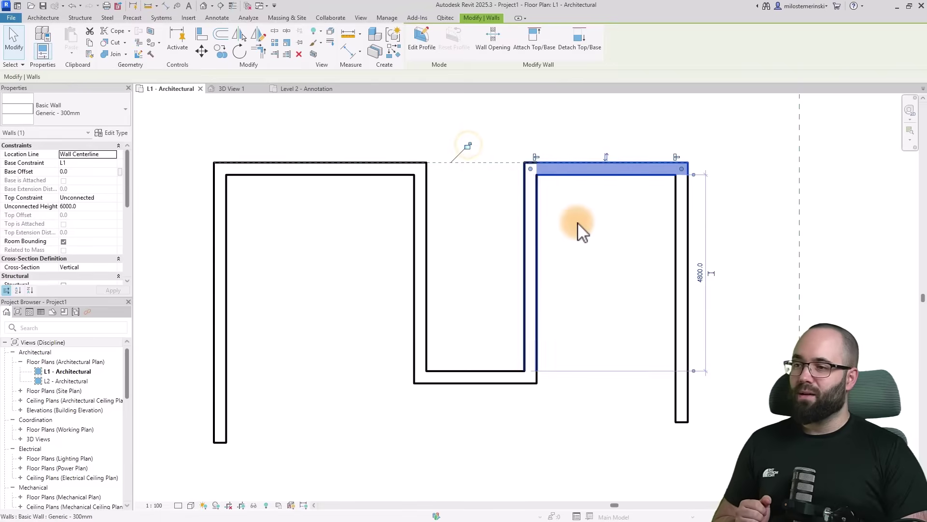
{"action": "left_click", "coordinate": [604, 193]}
{"action": "left_click_drag", "start_coordinate": [592, 176], "coordinate": [588, 224]}
{"action": "left_click", "coordinate": [608, 275]}
Align the five other columns to the left column's centreline with Multiple Alignment.
{"action": "scroll", "coordinate": [606, 279], "scroll_direction": "down", "scroll_amount": 2}
{"action": "middle_click_drag", "start_coordinate": [647, 193], "coordinate": [435, 285]}
{"action": "scroll", "coordinate": [531, 215], "scroll_direction": "up", "scroll_amount": 1}
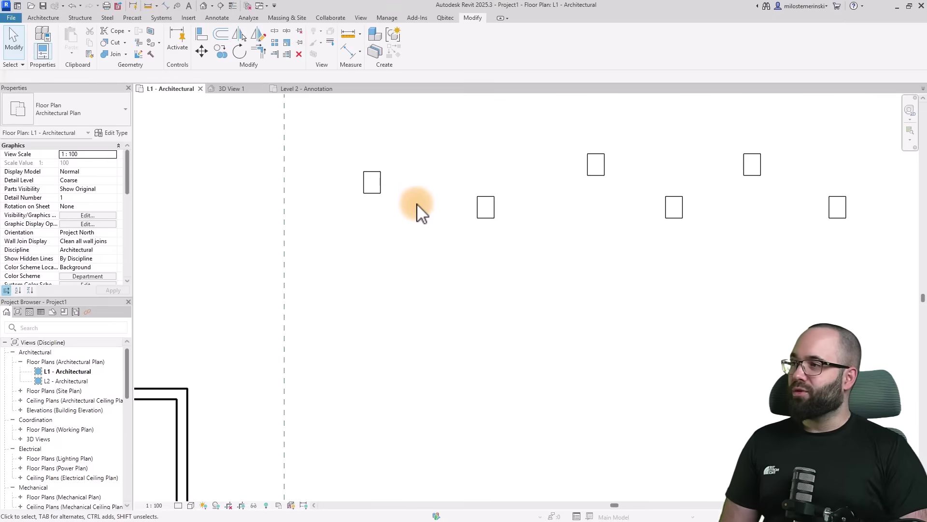
{"action": "left_click", "coordinate": [200, 37]}
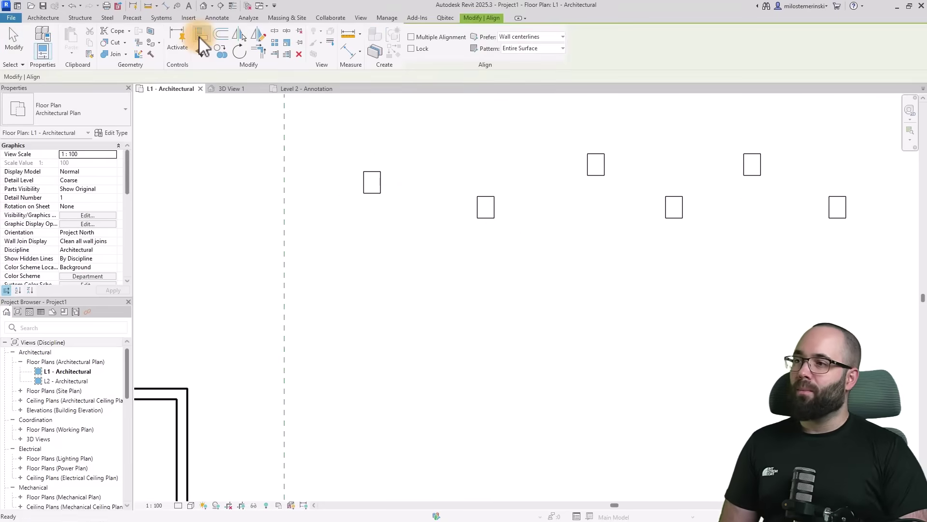
{"action": "left_click", "coordinate": [411, 36]}
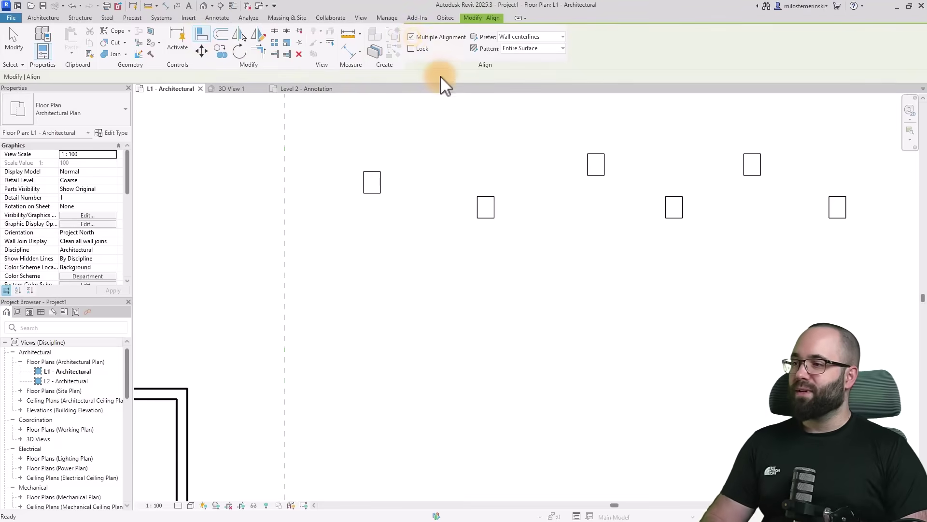
{"action": "left_click", "coordinate": [372, 182]}
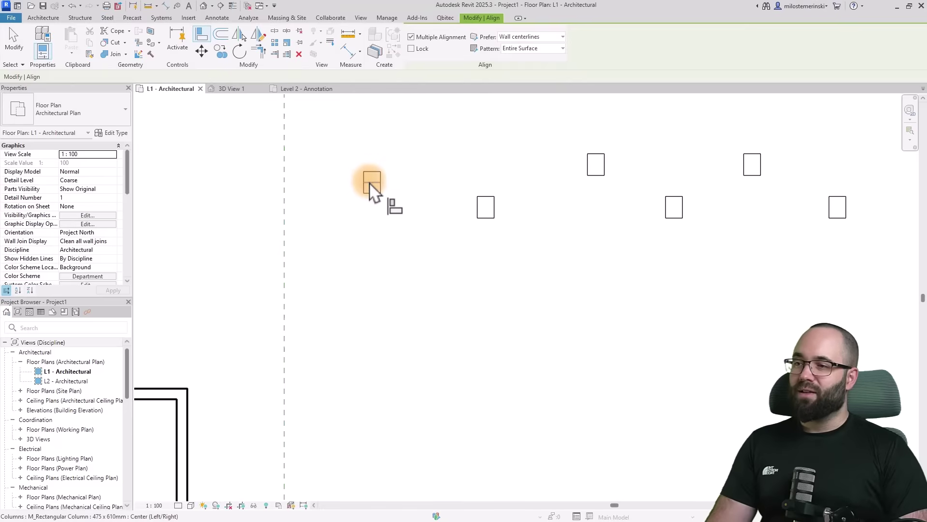
{"action": "left_click", "coordinate": [487, 208]}
{"action": "left_click", "coordinate": [596, 165]}
{"action": "left_click", "coordinate": [681, 206]}
{"action": "left_click", "coordinate": [752, 164]}
{"action": "left_click", "coordinate": [837, 207]}
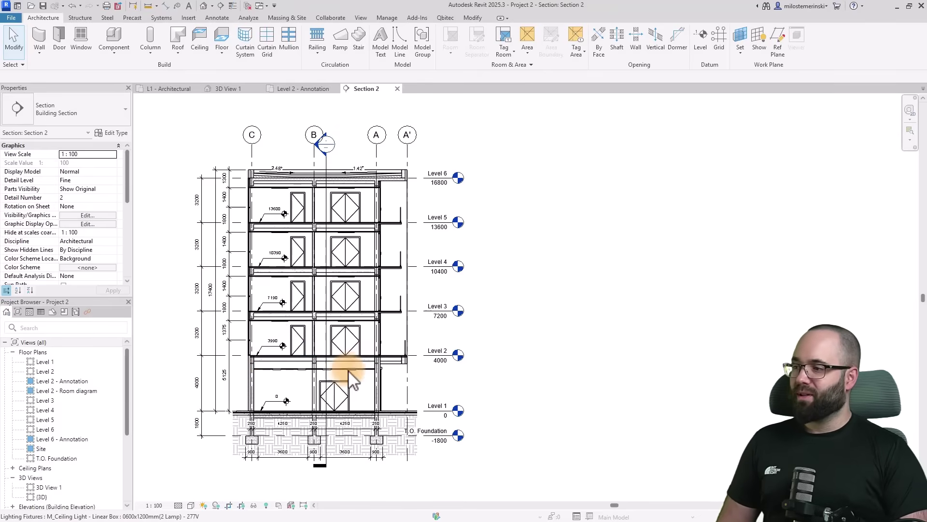
Zoom and pan onto the Level 2 slab's column junction and right end in Section 2.
{"action": "scroll", "coordinate": [251, 391], "scroll_direction": "up", "scroll_amount": 5}
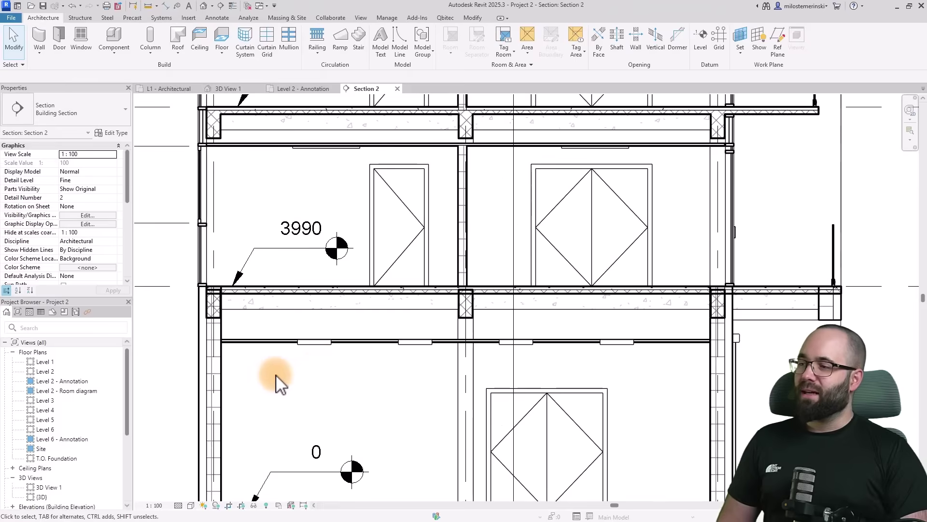
{"action": "middle_click_drag", "start_coordinate": [289, 389], "coordinate": [392, 365]}
{"action": "scroll", "coordinate": [320, 325], "scroll_direction": "up", "scroll_amount": 2}
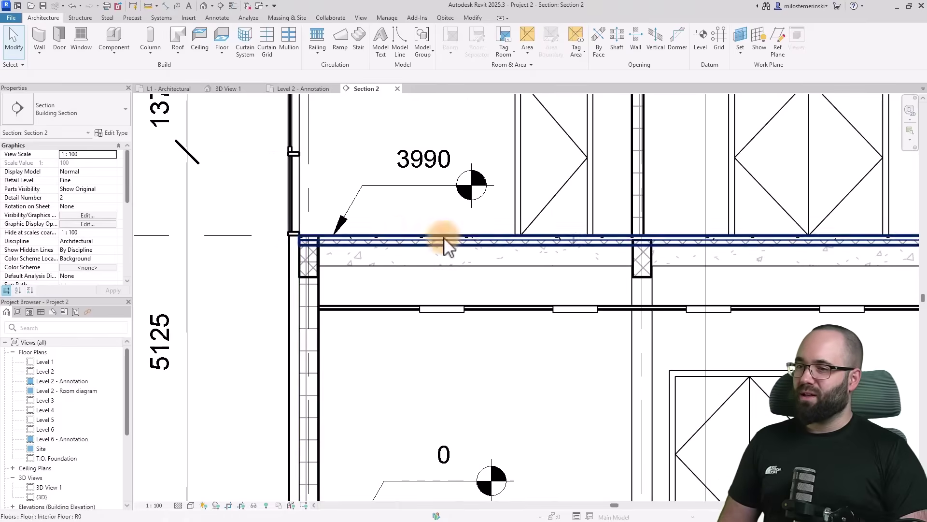
{"action": "scroll", "coordinate": [486, 263], "scroll_direction": "up", "scroll_amount": 2}
{"action": "middle_click_drag", "start_coordinate": [486, 263], "coordinate": [441, 259]}
{"action": "scroll", "coordinate": [399, 338], "scroll_direction": "down", "scroll_amount": 3}
{"action": "middle_click_drag", "start_coordinate": [400, 338], "coordinate": [332, 352]}
{"action": "scroll", "coordinate": [347, 352], "scroll_direction": "up", "scroll_amount": 3}
{"action": "scroll", "coordinate": [579, 319], "scroll_direction": "up", "scroll_amount": 2}
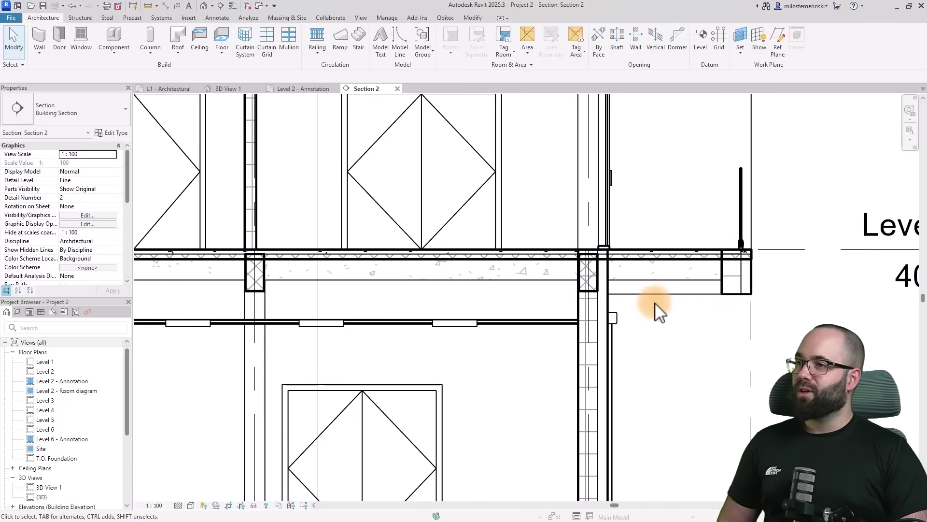
Join the slab end block and the column each with the floor slab.
{"action": "left_click", "coordinate": [475, 18]}
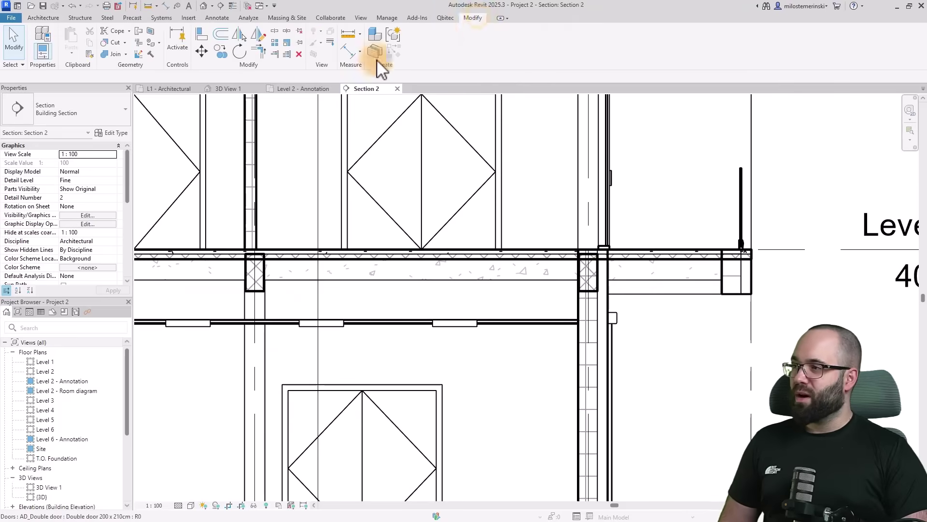
{"action": "left_click", "coordinate": [115, 53]}
{"action": "scroll", "coordinate": [689, 244], "scroll_direction": "up", "scroll_amount": 2}
{"action": "left_click", "coordinate": [715, 277]}
{"action": "left_click", "coordinate": [689, 272]}
{"action": "left_click", "coordinate": [527, 288]}
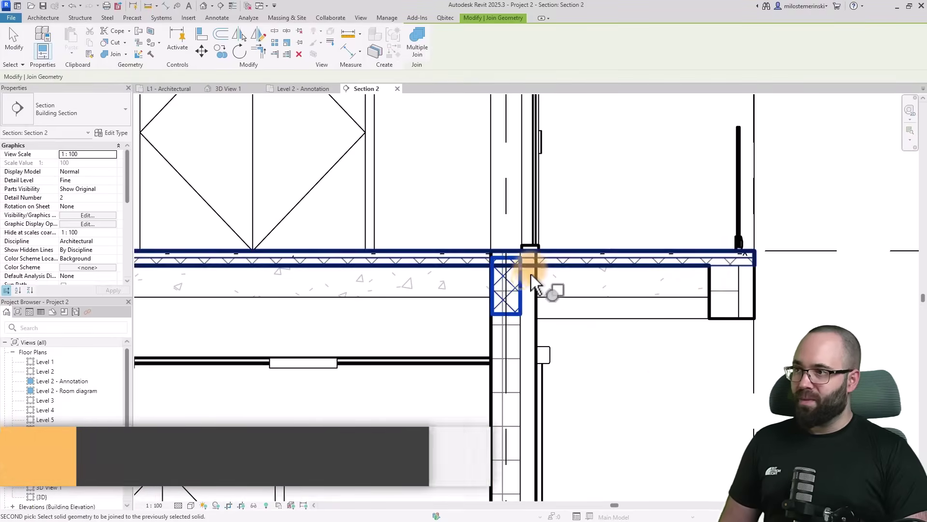
{"action": "left_click", "coordinate": [529, 268]}
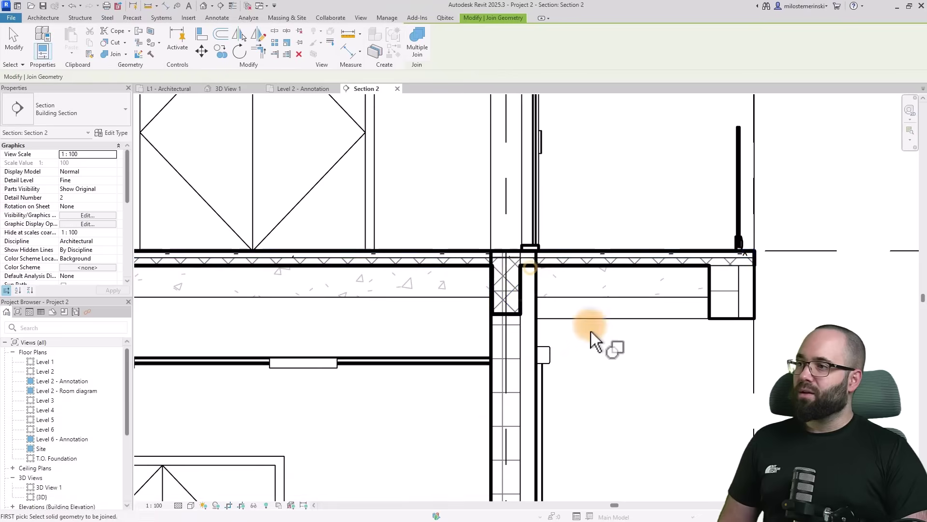
With Multiple Join, join the exterior wall to the Level 1 slab and the concrete wall.
{"action": "left_click", "coordinate": [419, 52]}
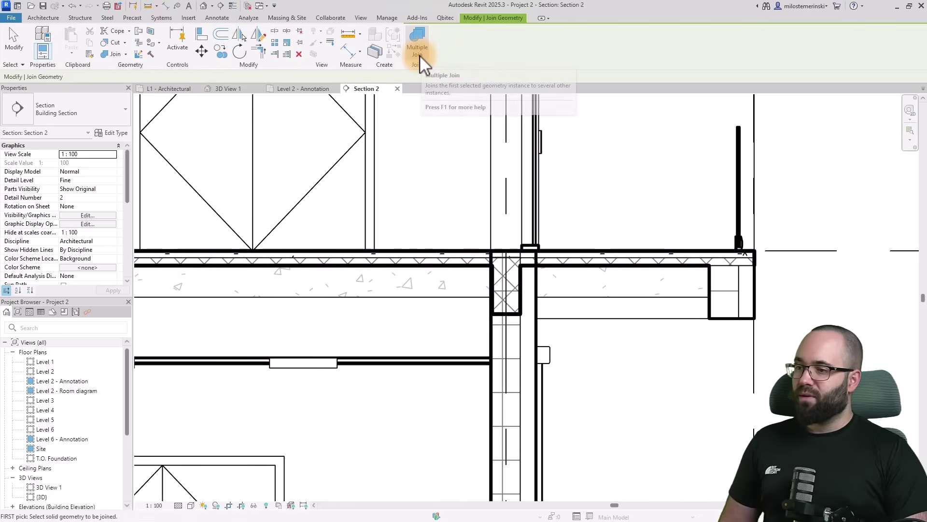
{"action": "left_click", "coordinate": [534, 326]}
{"action": "scroll", "coordinate": [525, 322], "scroll_direction": "down", "scroll_amount": 2}
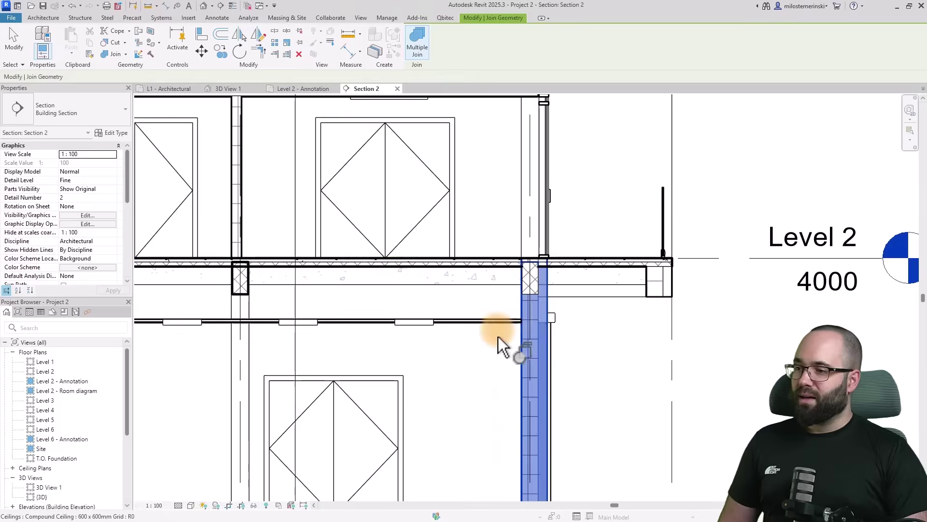
{"action": "middle_click_drag", "start_coordinate": [534, 347], "coordinate": [575, 191]}
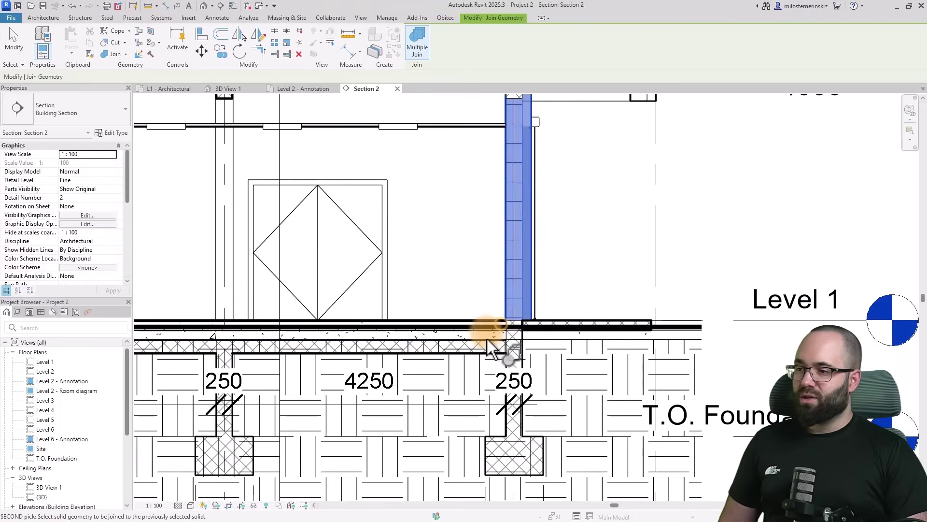
{"action": "left_click", "coordinate": [525, 331]}
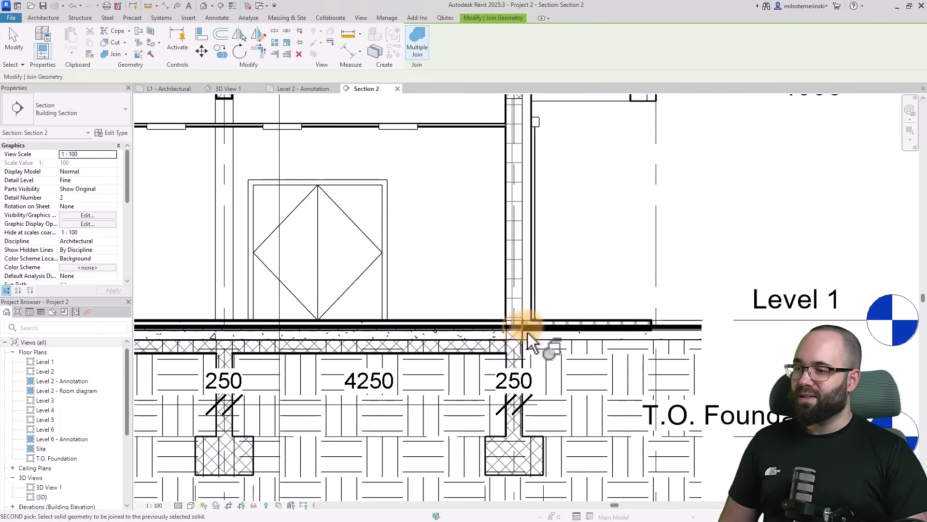
{"action": "scroll", "coordinate": [512, 328], "scroll_direction": "up", "scroll_amount": 2}
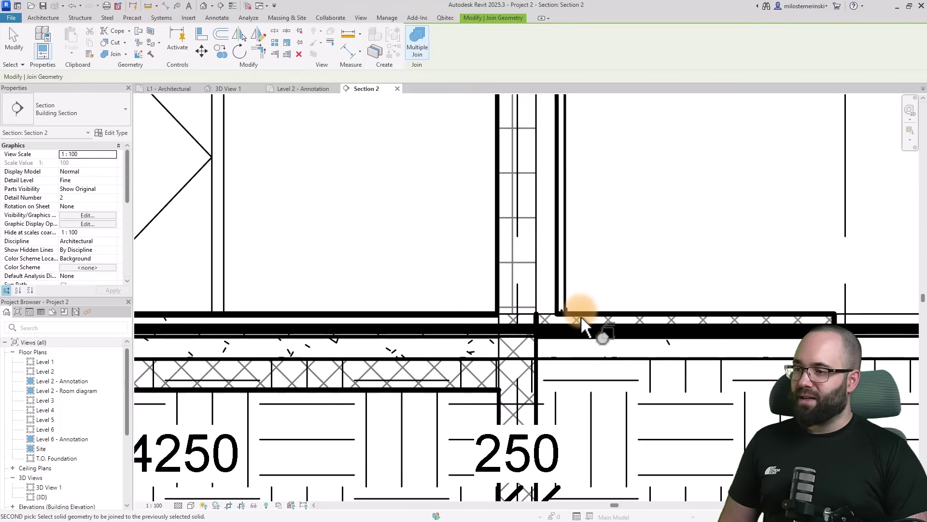
{"action": "left_click", "coordinate": [455, 318]}
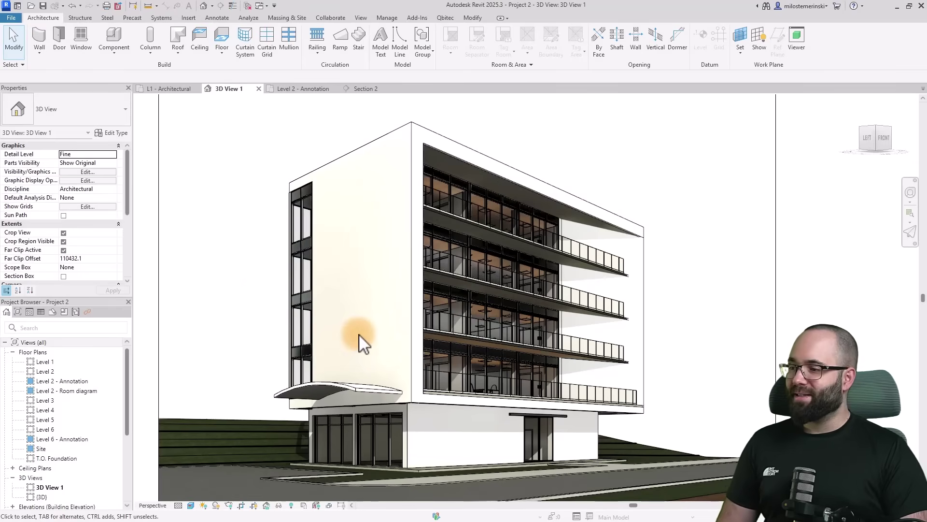
Temporarily hide the entrance canopy roof in 3D View 1.
{"action": "left_click", "coordinate": [335, 387]}
{"action": "middle_click_drag", "start_coordinate": [364, 342], "coordinate": [395, 333]}
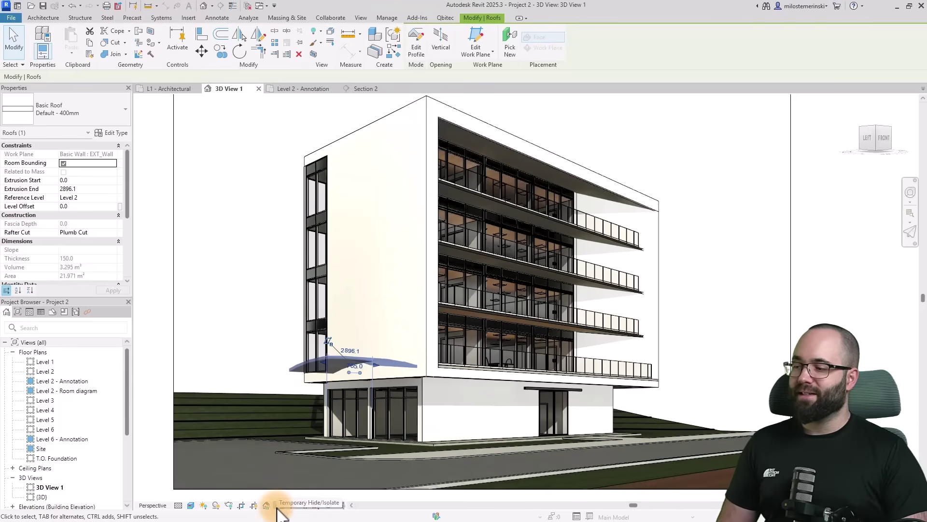
{"action": "left_click", "coordinate": [278, 505]}
{"action": "left_click", "coordinate": [294, 483]}
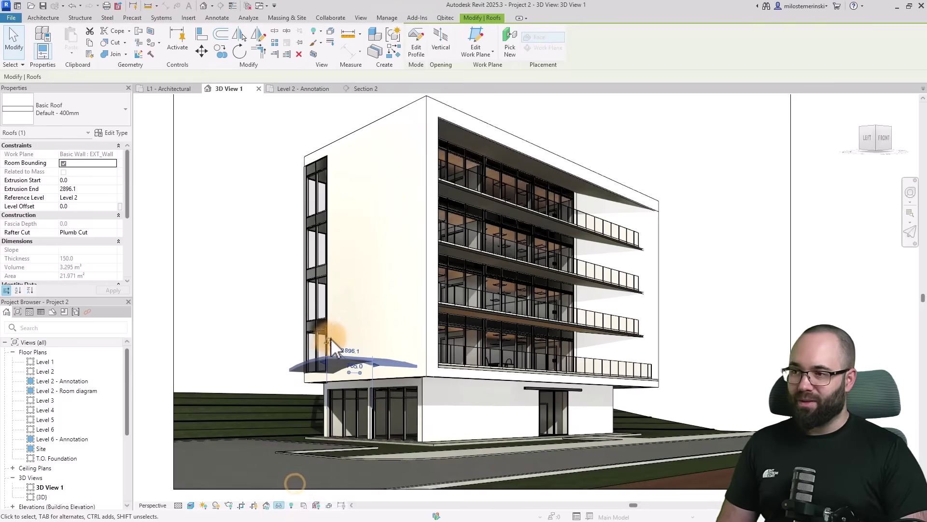
Reset Temporary Hide/Isolate so the canopy roof reappears.
{"action": "scroll", "coordinate": [370, 306], "scroll_direction": "up", "scroll_amount": 2}
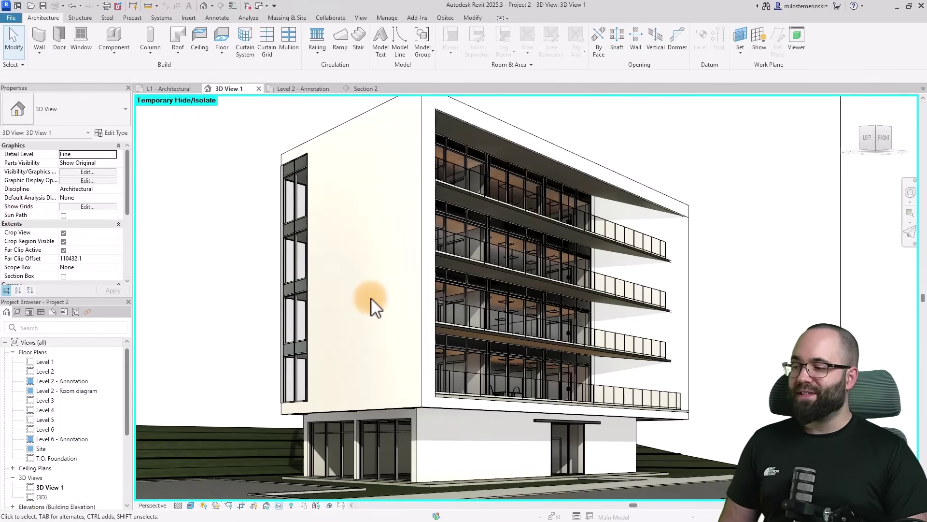
{"action": "left_click", "coordinate": [279, 505]}
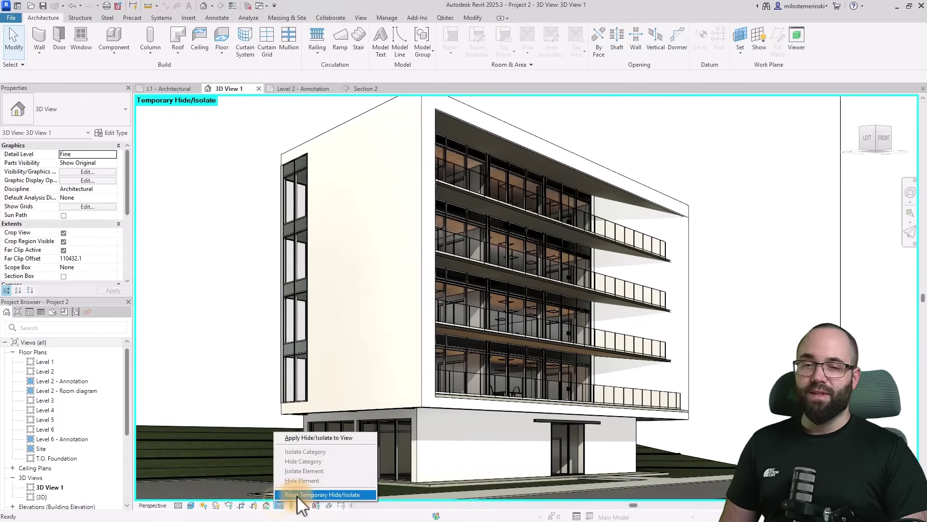
{"action": "left_click", "coordinate": [296, 494]}
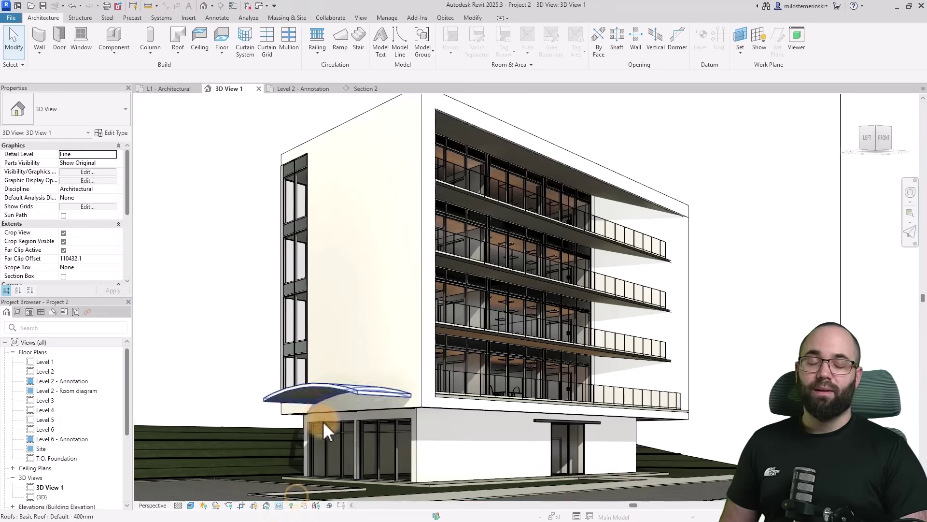
Hide the entrance canopy roof in the view with Hide Elements.
{"action": "left_click", "coordinate": [343, 388]}
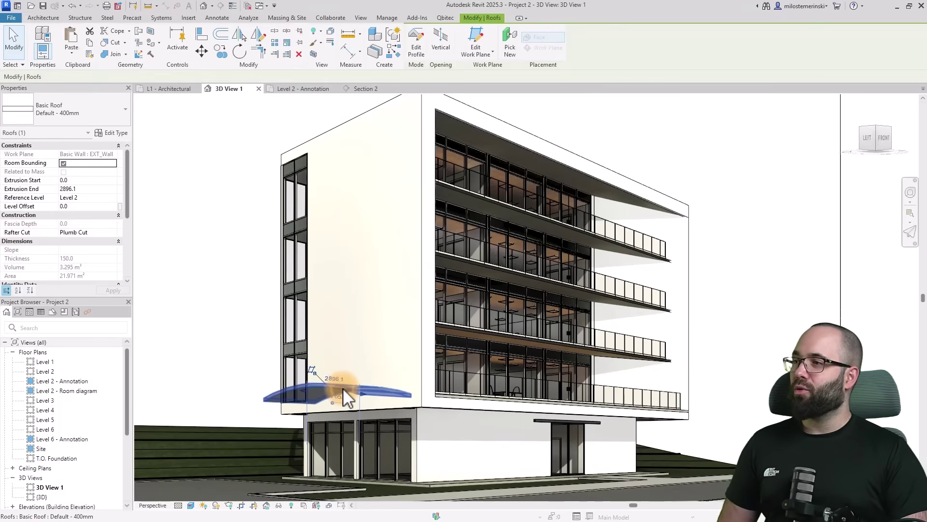
{"action": "left_click", "coordinate": [321, 32]}
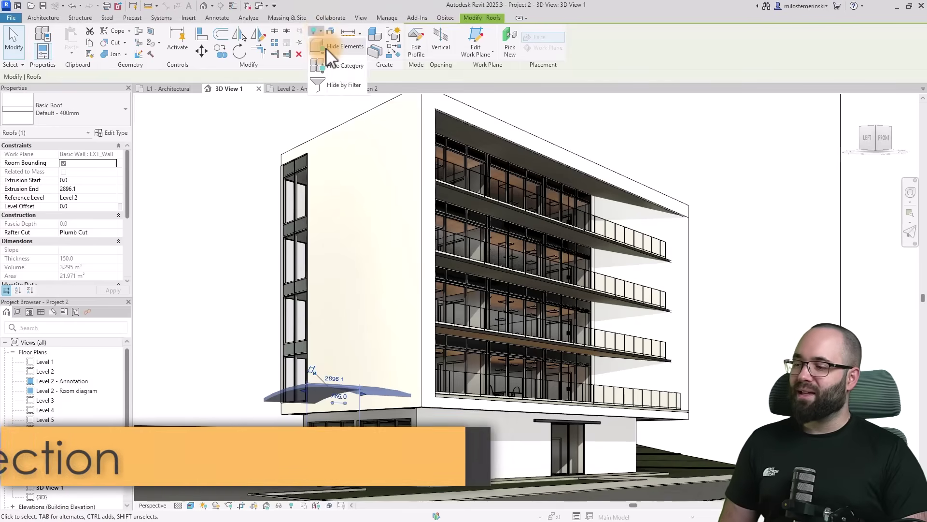
{"action": "left_click", "coordinate": [326, 47]}
{"action": "left_click", "coordinate": [164, 186]}
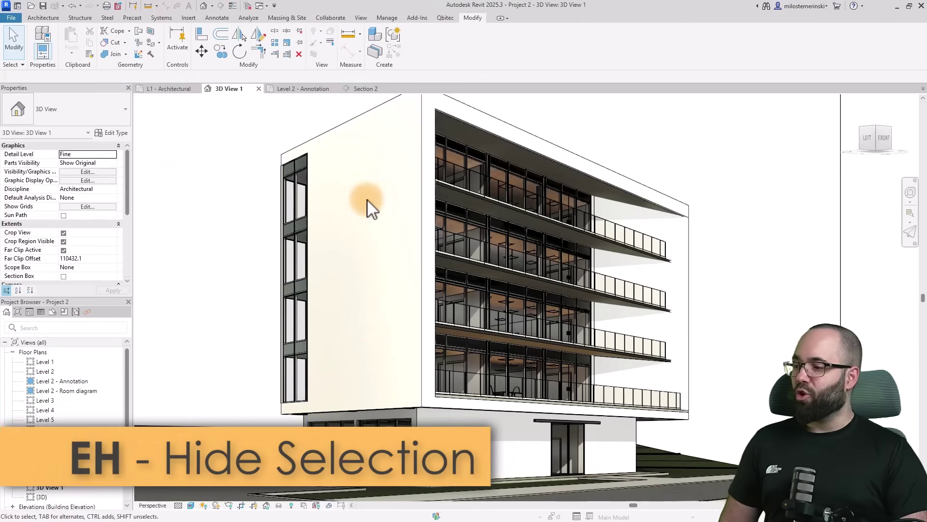
Reveal hidden elements and unhide the canopy roof.
{"action": "left_click", "coordinate": [296, 507]}
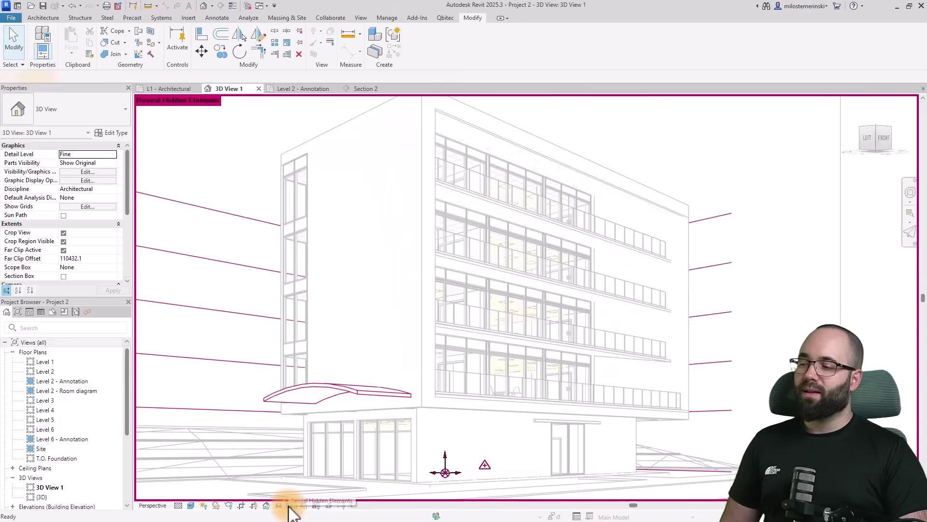
{"action": "left_click", "coordinate": [337, 387]}
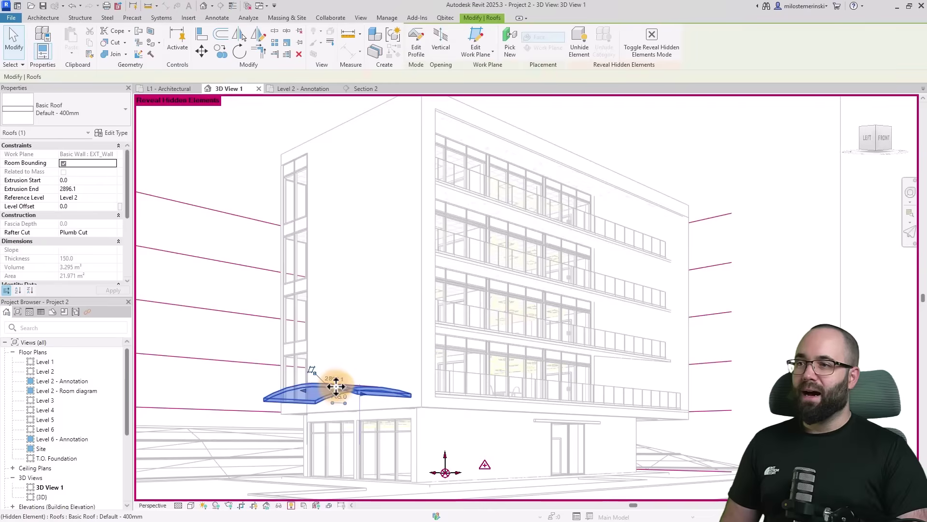
{"action": "left_click", "coordinate": [582, 56]}
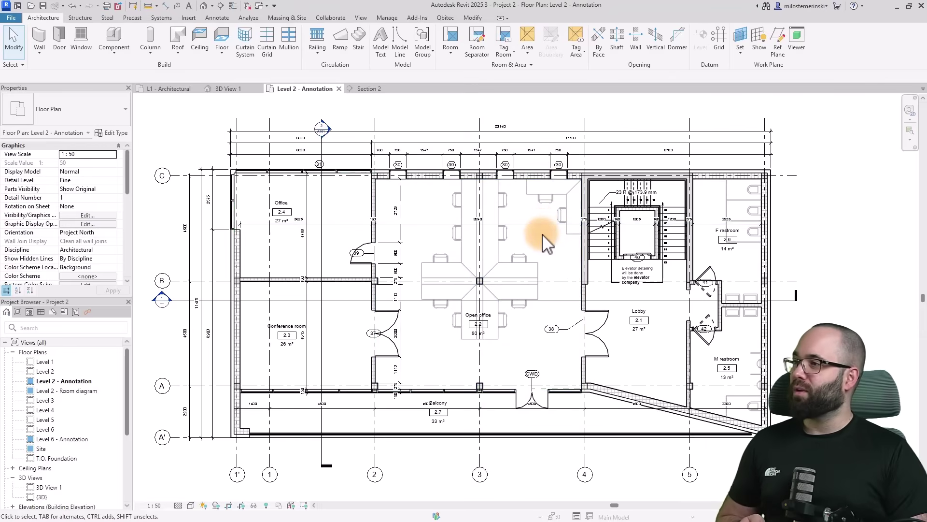
Start a Detail Line with the <Thin Lines> line style in Circle mode.
{"action": "left_click", "coordinate": [219, 19]}
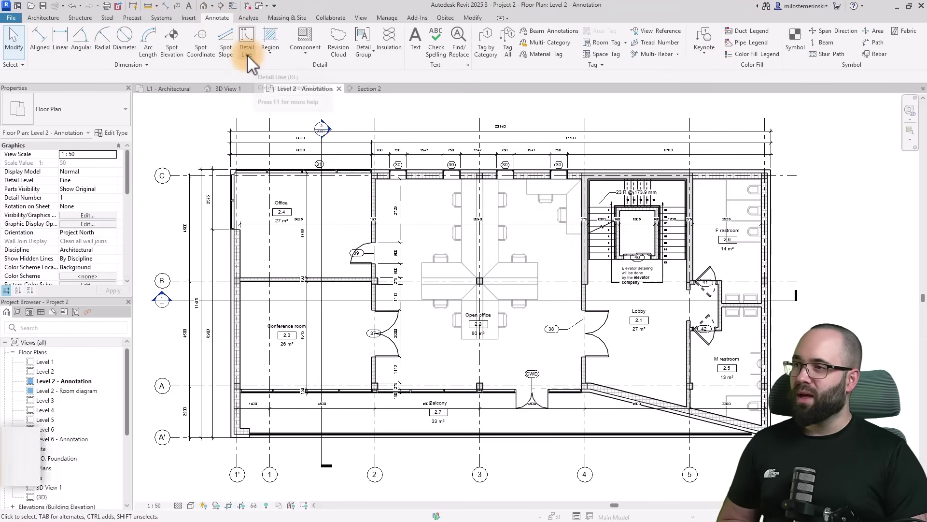
{"action": "left_click", "coordinate": [247, 54]}
{"action": "left_click", "coordinate": [489, 47]}
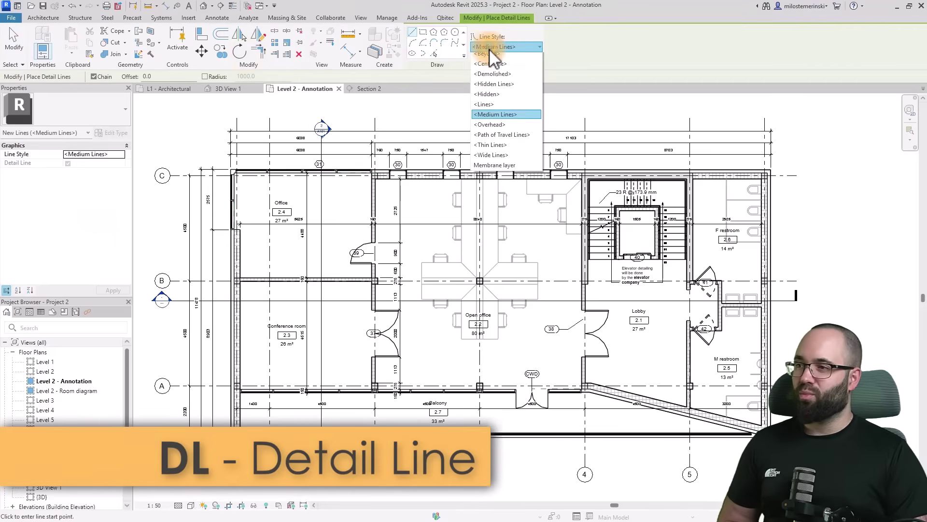
{"action": "left_click", "coordinate": [493, 149]}
{"action": "left_click", "coordinate": [454, 32]}
Draw a small circle in the F restroom below its area label.
{"action": "scroll", "coordinate": [767, 245], "scroll_direction": "up", "scroll_amount": 6}
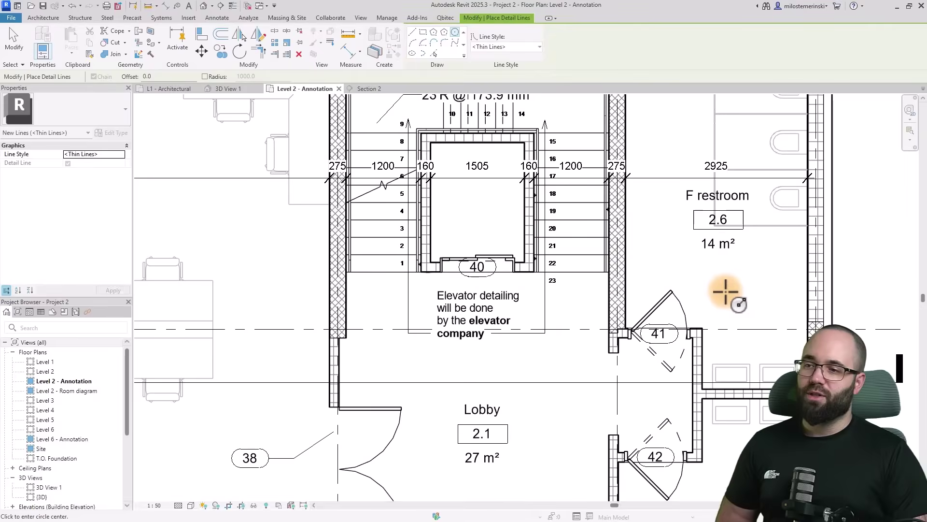
{"action": "left_click", "coordinate": [717, 263]}
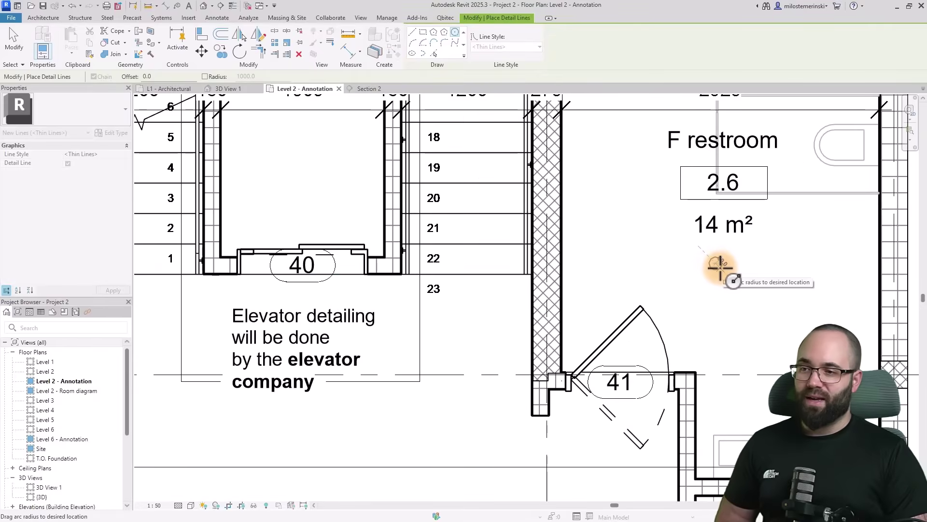
{"action": "key", "text": "Escape"}
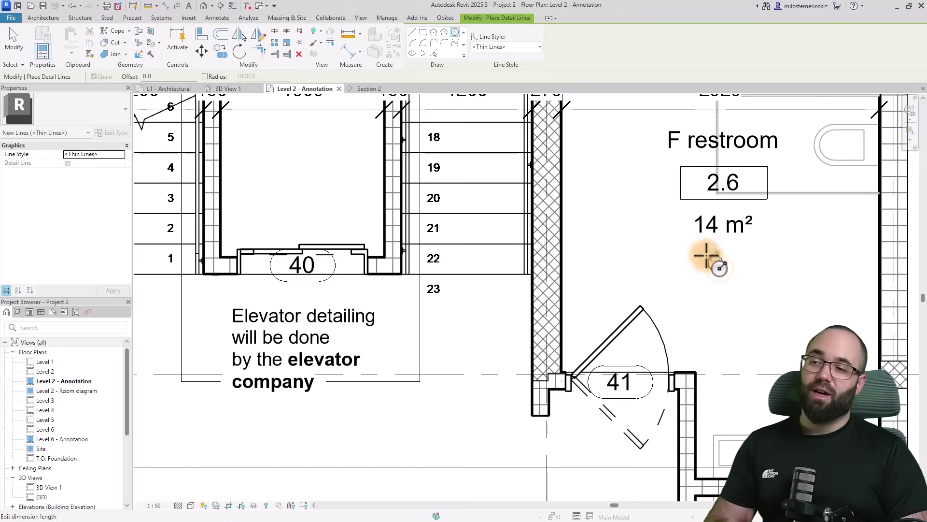
{"action": "key", "text": "Escape"}
{"action": "scroll", "coordinate": [717, 265], "scroll_direction": "down", "scroll_amount": 2}
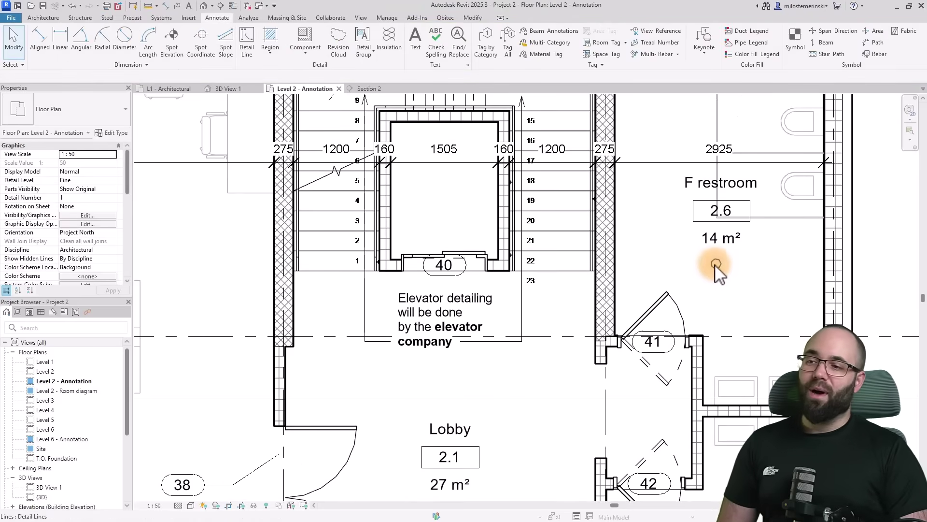
{"action": "scroll", "coordinate": [728, 256], "scroll_direction": "down", "scroll_amount": 2}
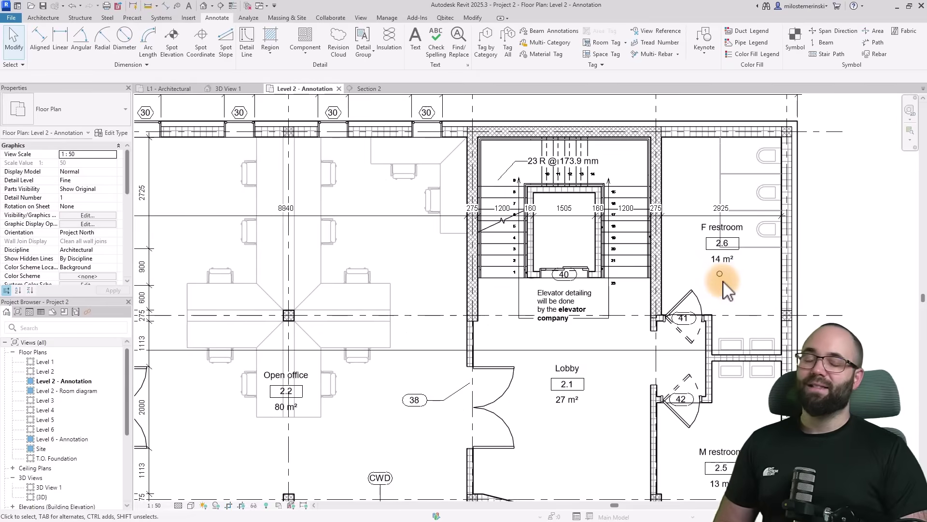
{"action": "middle_click_drag", "start_coordinate": [728, 283], "coordinate": [735, 266]}
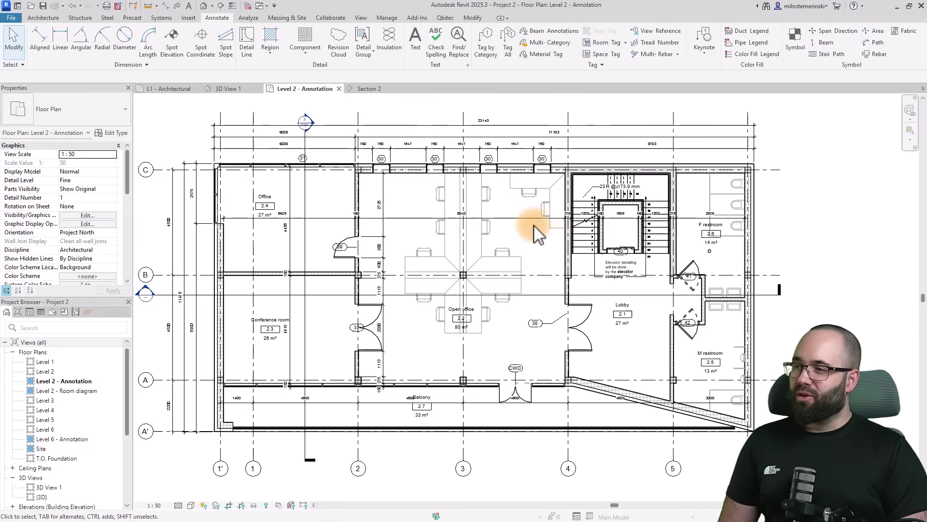
{"action": "scroll", "coordinate": [455, 164], "scroll_direction": "up", "scroll_amount": 8}
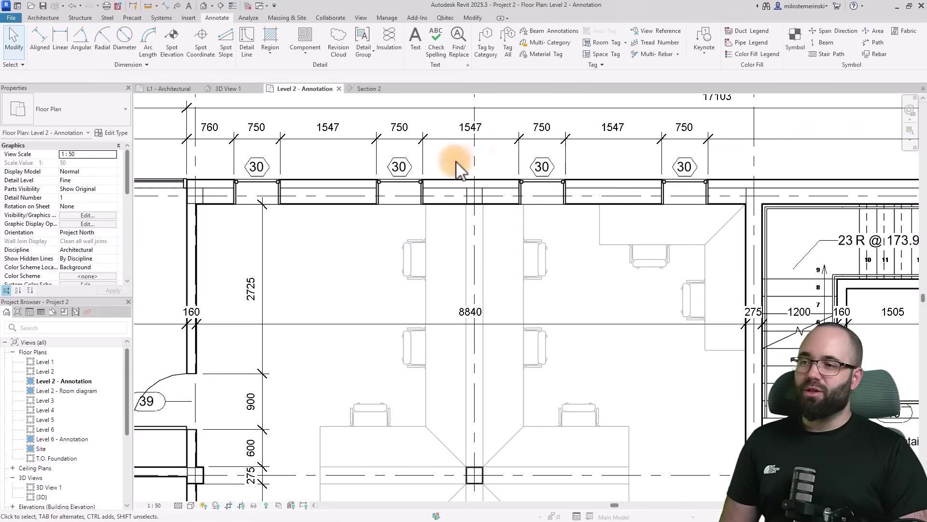
{"action": "scroll", "coordinate": [453, 183], "scroll_direction": "up", "scroll_amount": 2}
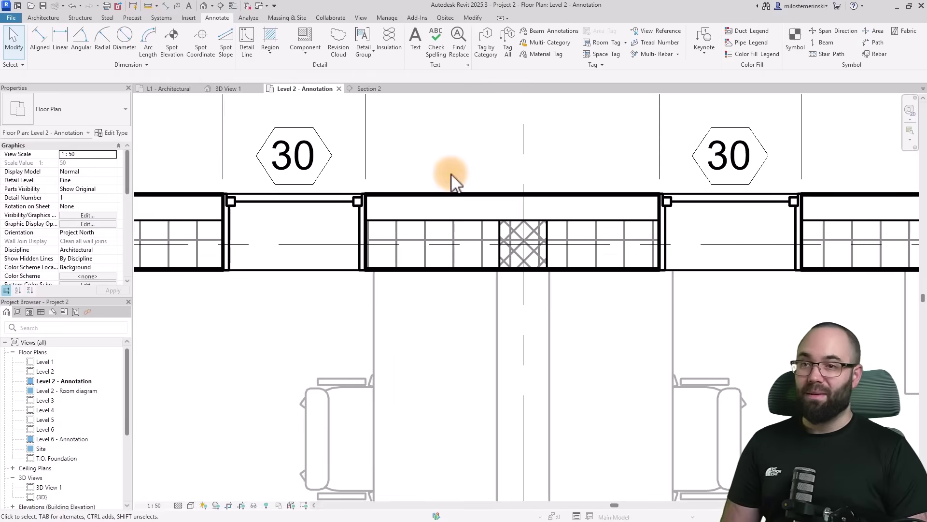
{"action": "scroll", "coordinate": [433, 167], "scroll_direction": "up", "scroll_amount": 2}
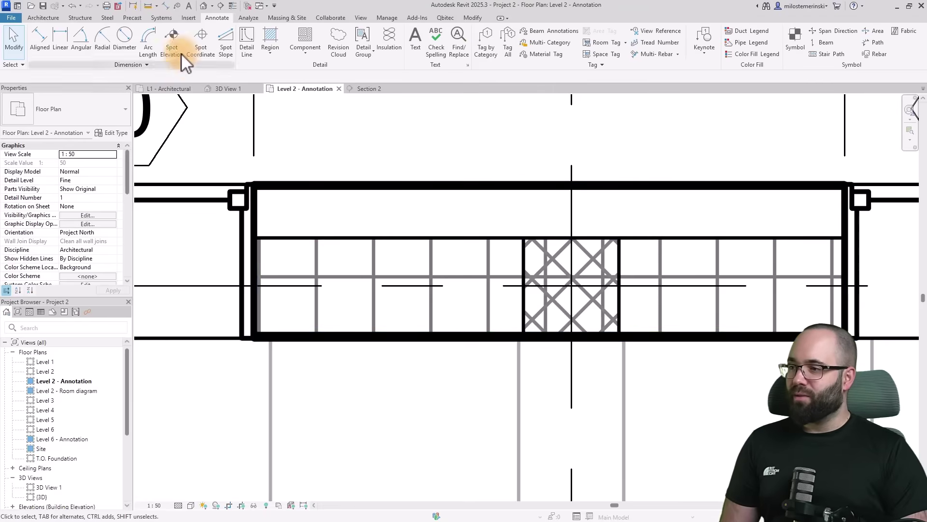
{"action": "left_click", "coordinate": [148, 7]}
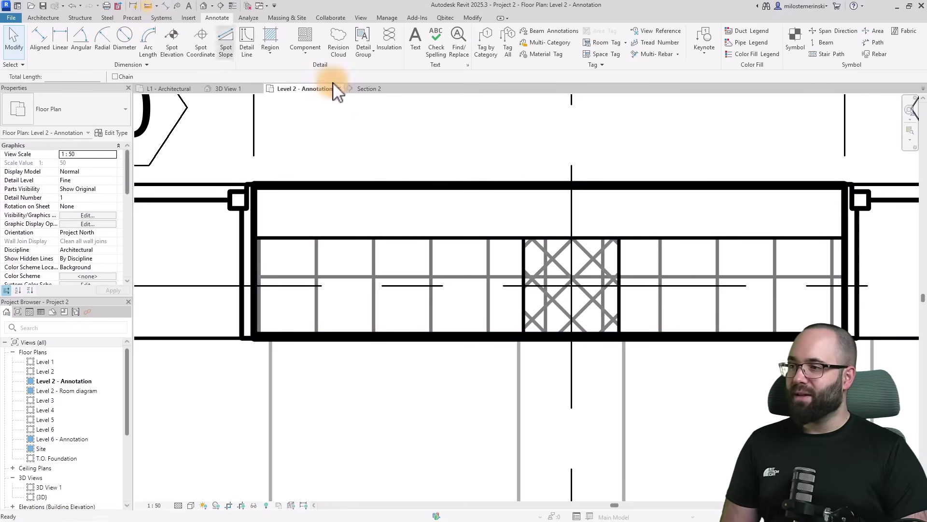
{"action": "left_click", "coordinate": [395, 237]}
{"action": "left_click", "coordinate": [396, 188]}
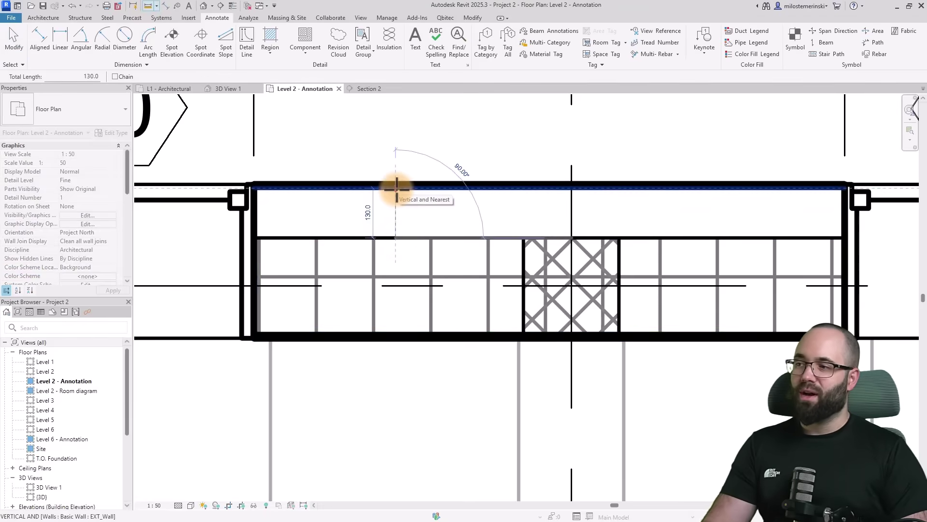
{"action": "key", "text": "Escape"}
{"action": "key", "text": "Escape"}
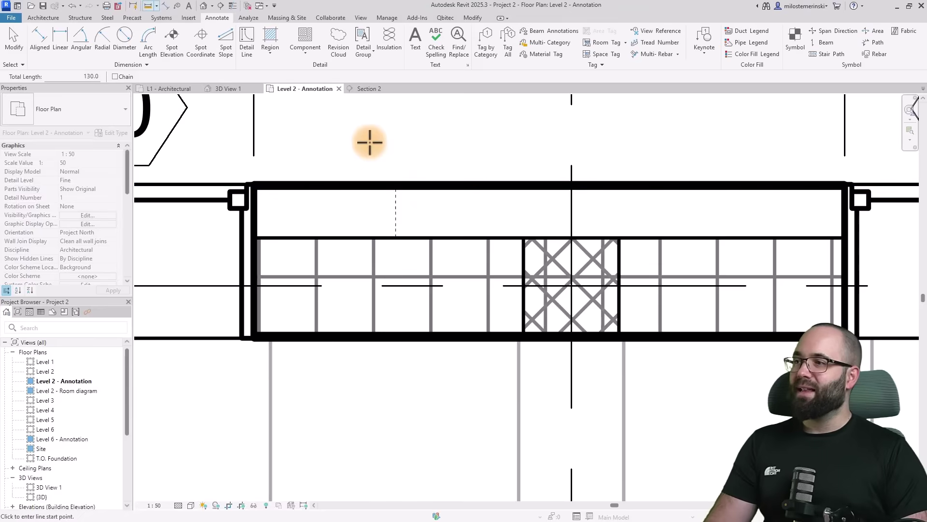
Draw 130-wide insulation batting along the top wall cavity from left to right.
{"action": "left_click", "coordinate": [385, 50]}
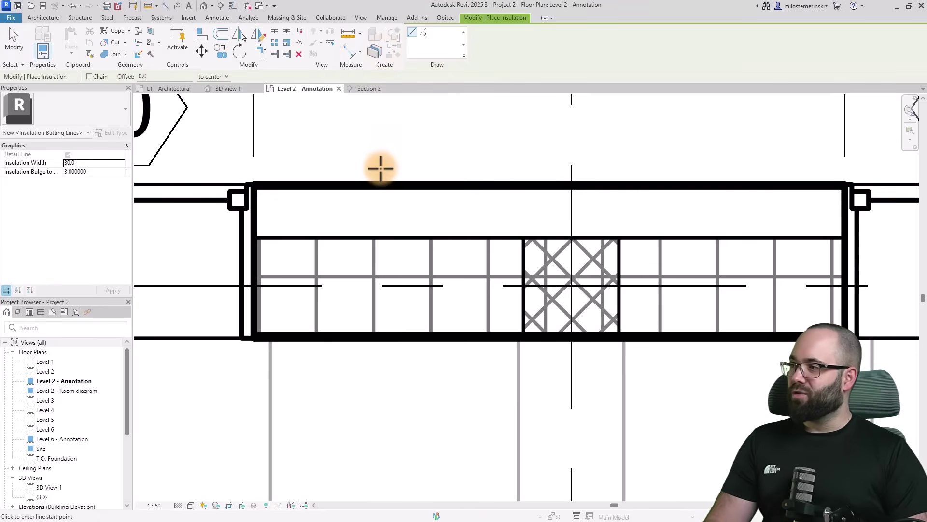
{"action": "left_click", "coordinate": [100, 164]}
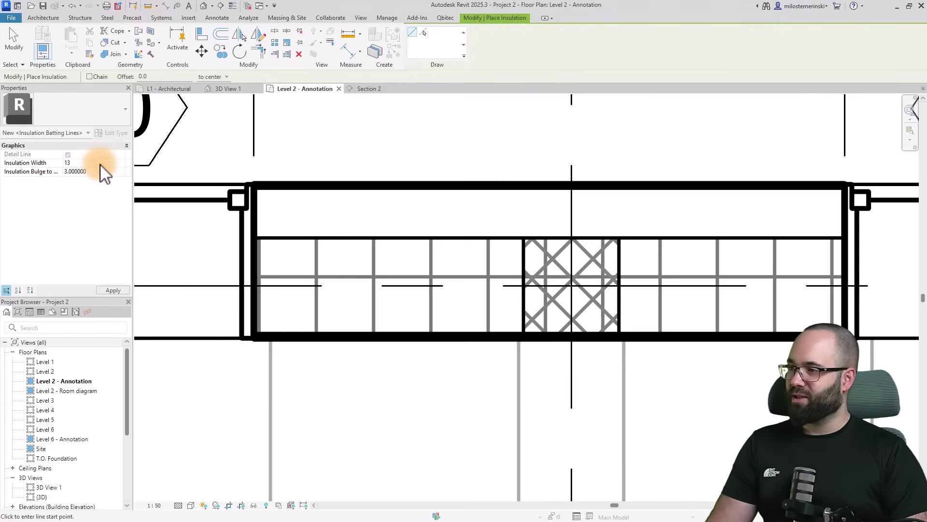
{"action": "left_click", "coordinate": [256, 214]}
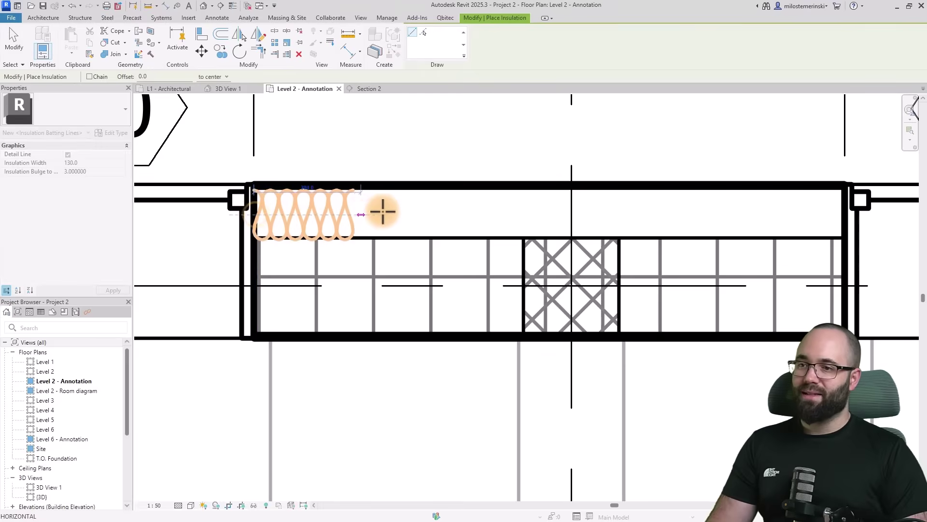
{"action": "left_click", "coordinate": [841, 207]}
{"action": "key", "text": "Escape"}
{"action": "key", "text": "Escape"}
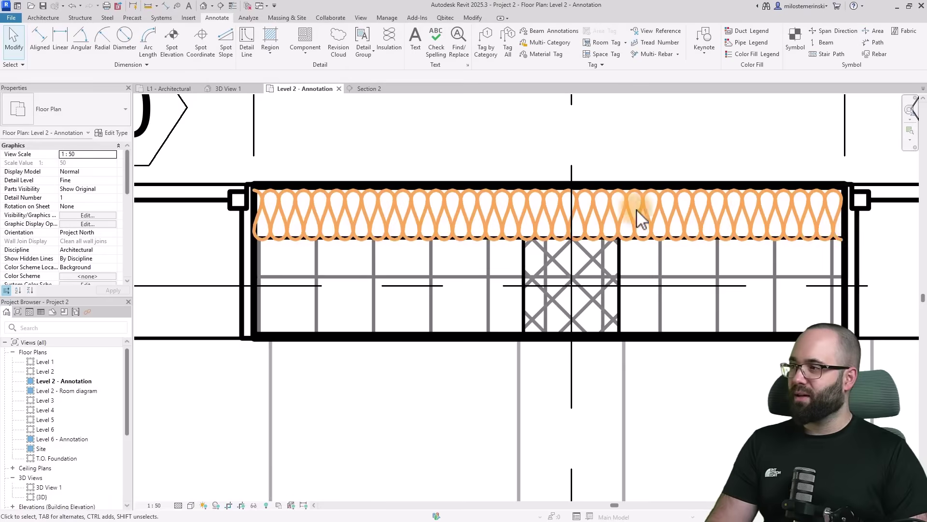
Change the insulation batting's width to 110.
{"action": "left_click", "coordinate": [643, 211]}
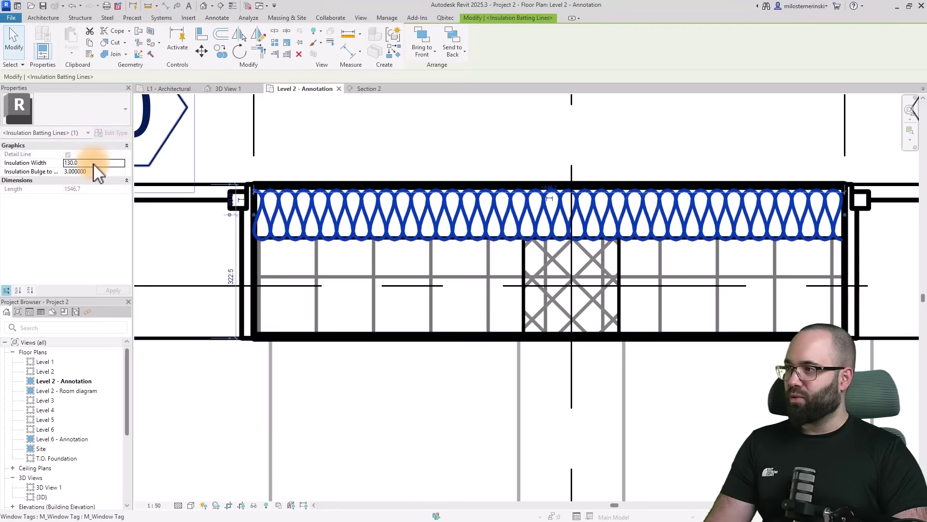
{"action": "left_click", "coordinate": [90, 162]}
{"action": "type", "text": "1"}
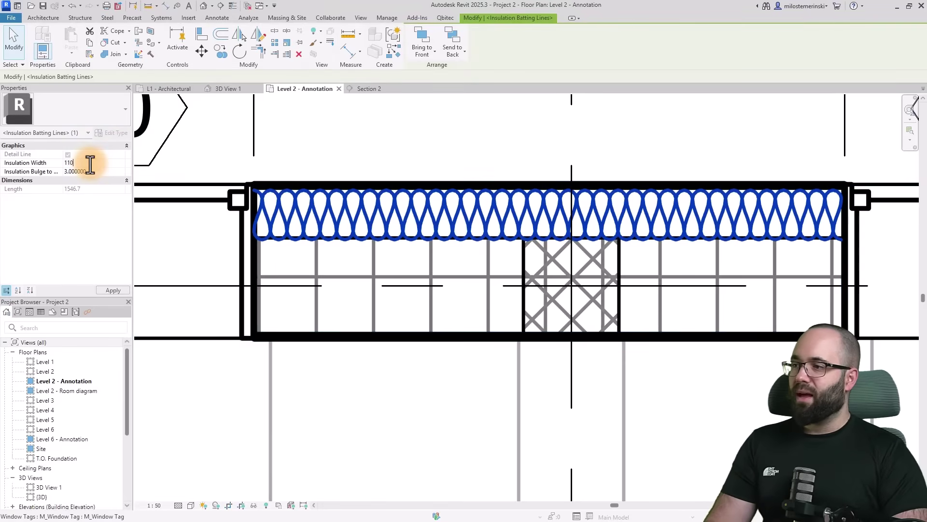
{"action": "key", "text": "Return"}
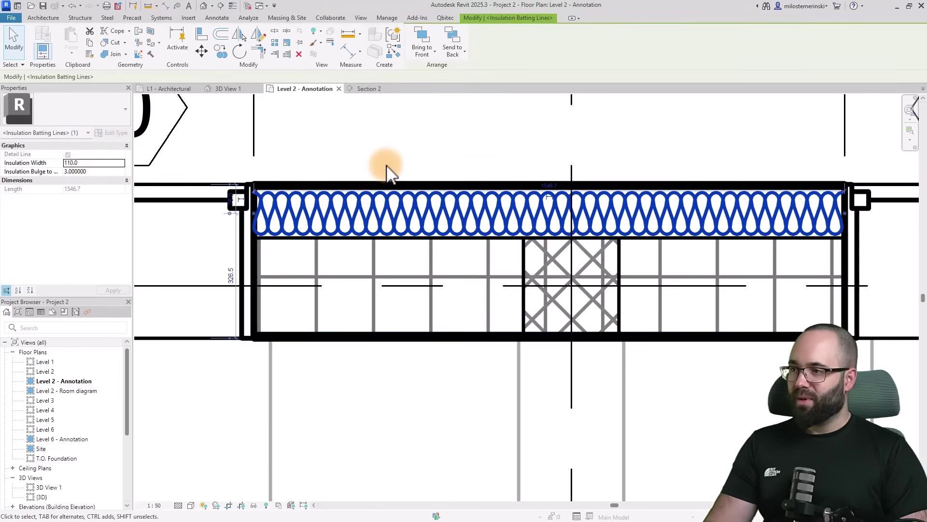
{"action": "left_click", "coordinate": [392, 144]}
{"action": "scroll", "coordinate": [346, 170], "scroll_direction": "down", "scroll_amount": 4}
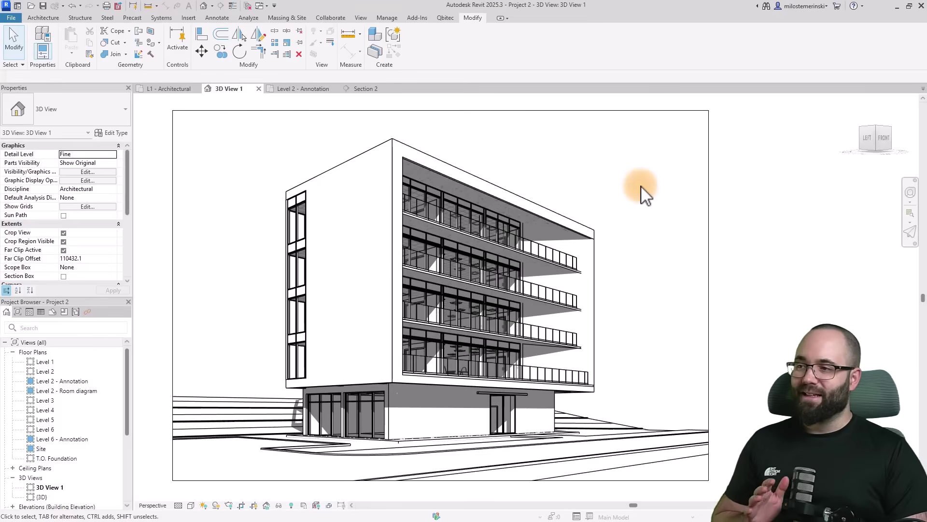
Select the Level 6 parapet wall and choose Override Graphics in View by Element.
{"action": "left_click", "coordinate": [492, 187]}
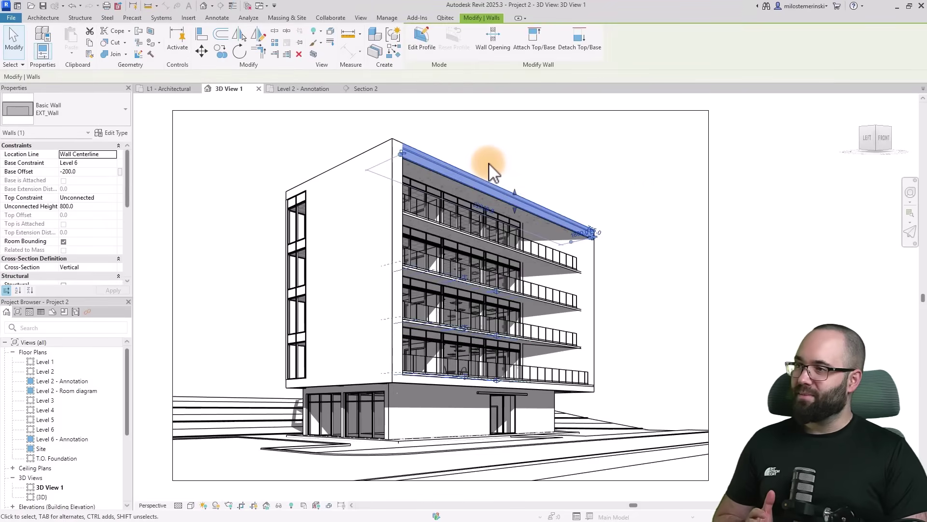
{"action": "scroll", "coordinate": [483, 164], "scroll_direction": "up", "scroll_amount": 5}
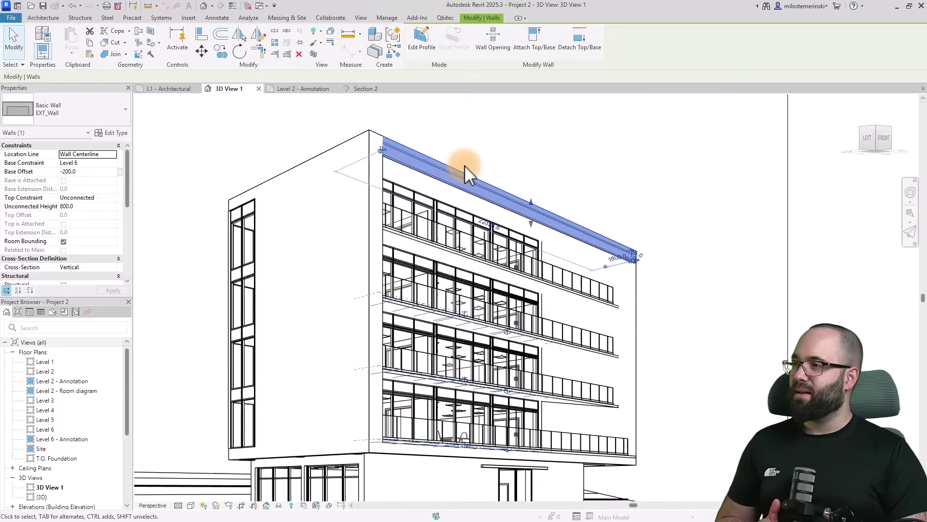
{"action": "middle_click_drag", "start_coordinate": [483, 163], "coordinate": [464, 190]}
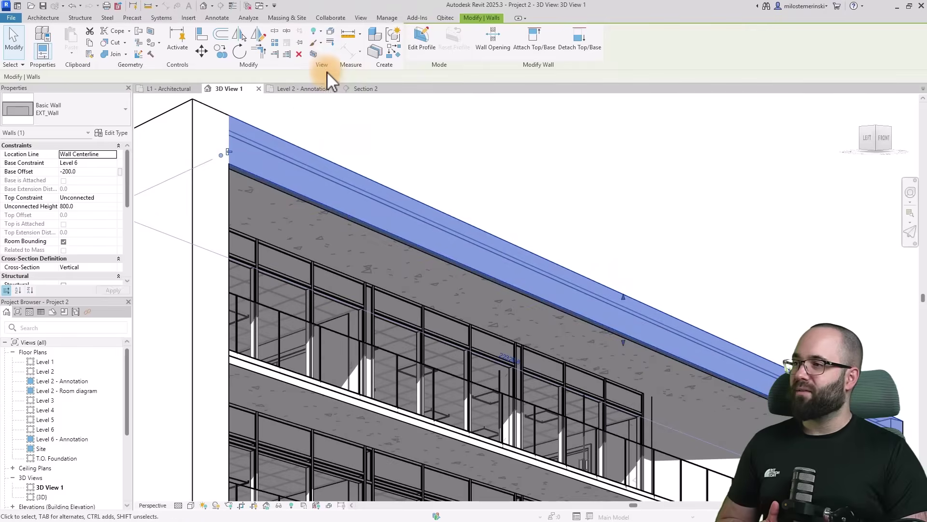
{"action": "left_click", "coordinate": [317, 43]}
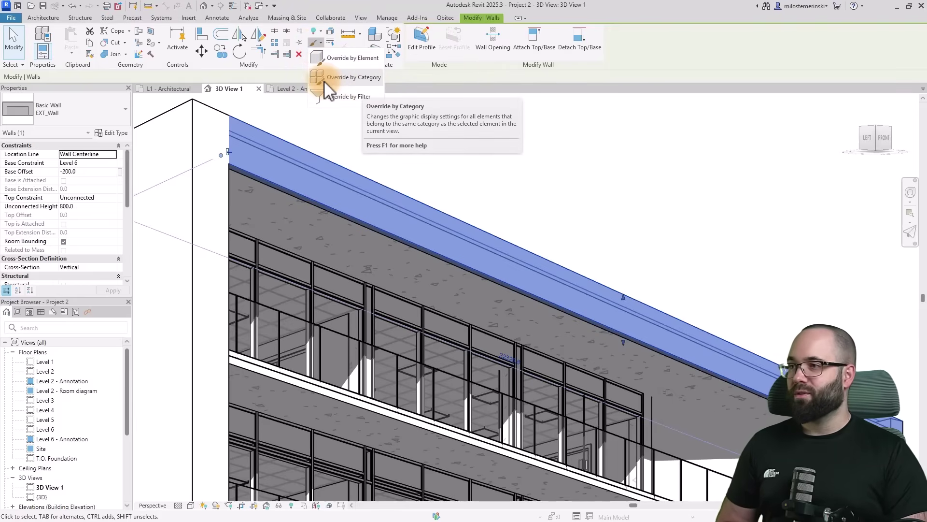
{"action": "left_click", "coordinate": [346, 60]}
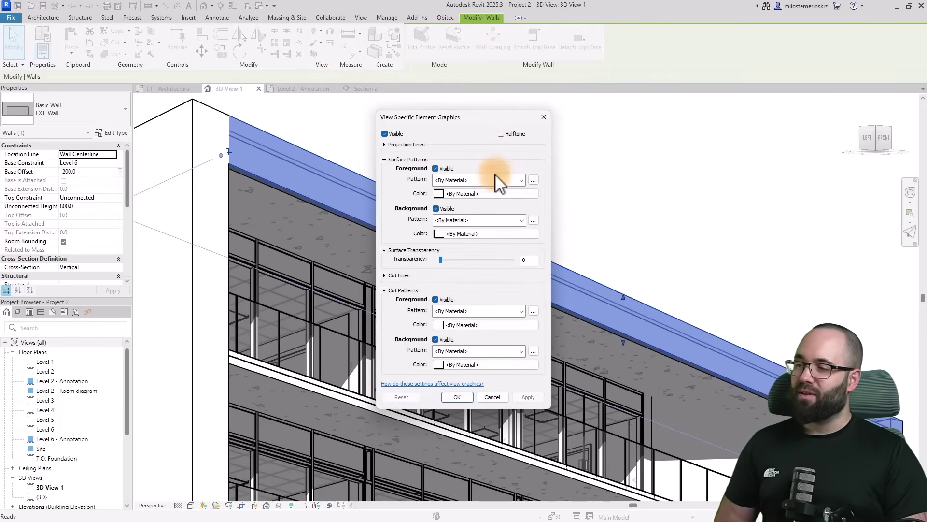
Set the wall's projection lines to blue RGB 000-128-192 with weight 5.
{"action": "left_click", "coordinate": [435, 168]}
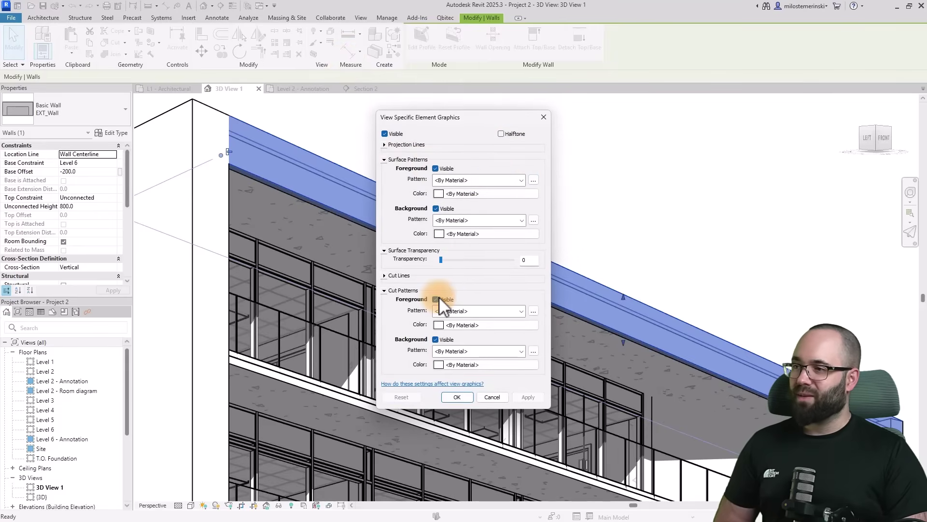
{"action": "left_click", "coordinate": [384, 144]}
{"action": "left_click", "coordinate": [438, 170]}
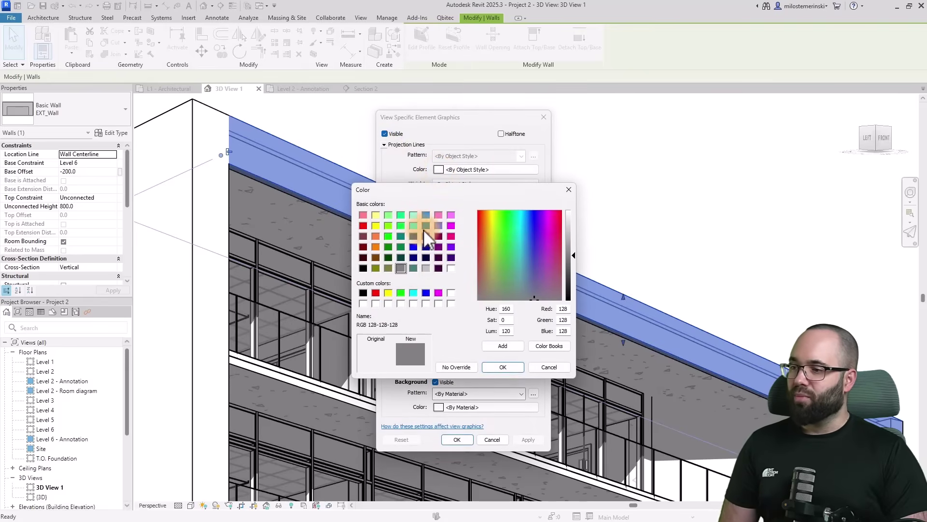
{"action": "left_click", "coordinate": [425, 225]}
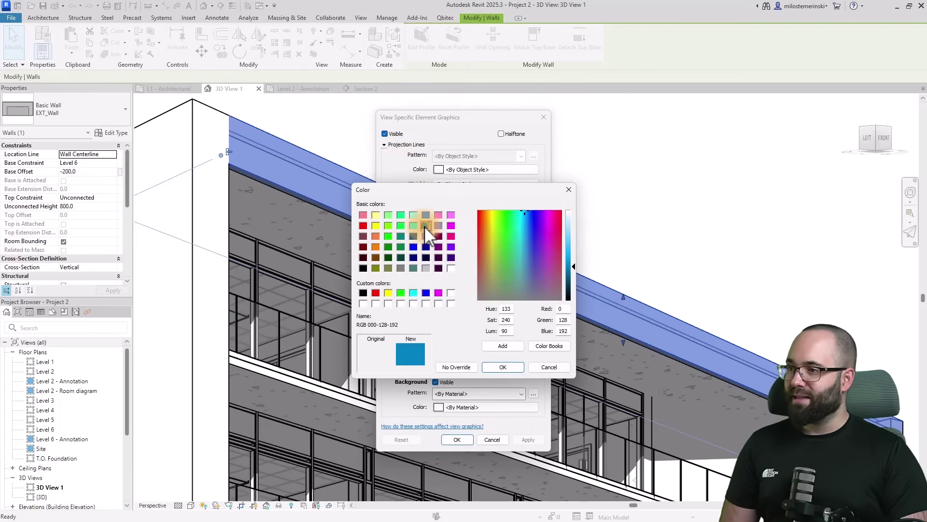
{"action": "left_click", "coordinate": [504, 365]}
{"action": "left_click", "coordinate": [454, 185]}
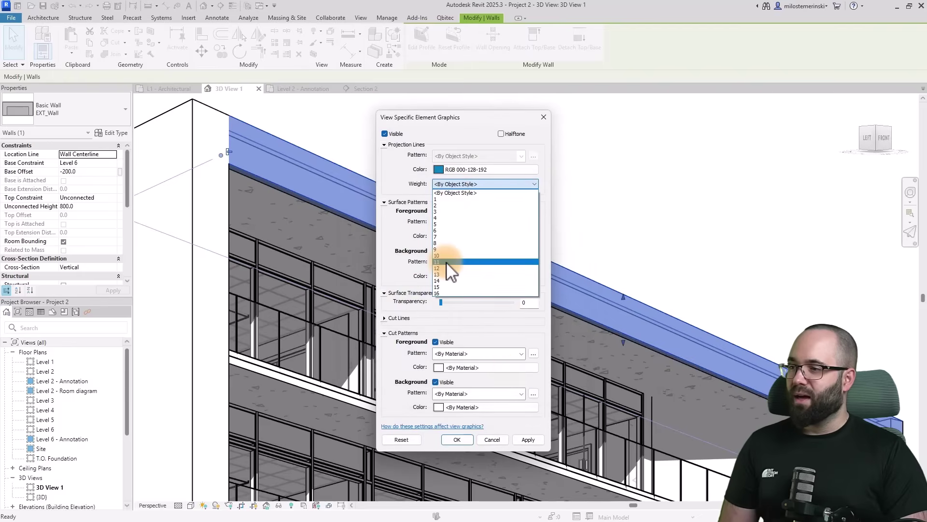
{"action": "left_click", "coordinate": [442, 224]}
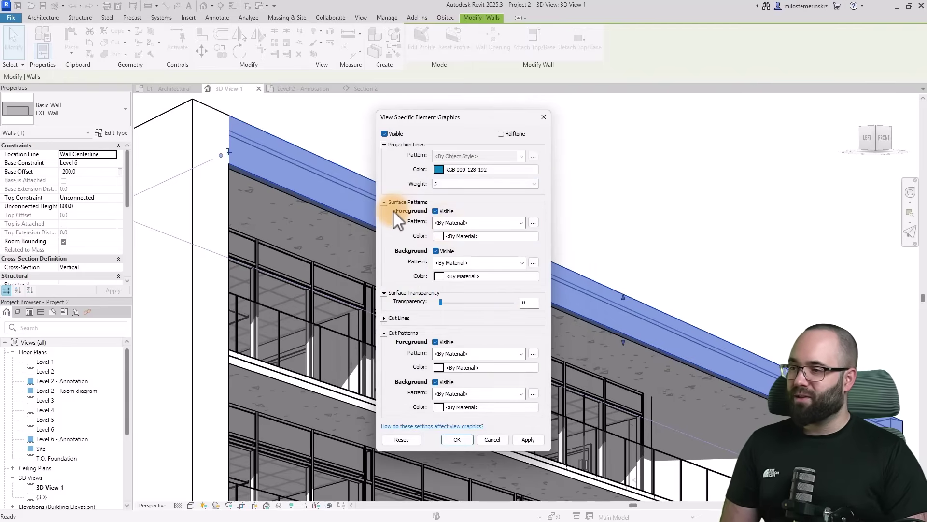
Give the surface foreground a Solid fill in salmon RGB 255-197-168.
{"action": "left_click", "coordinate": [454, 222]}
{"action": "left_click", "coordinate": [516, 242]}
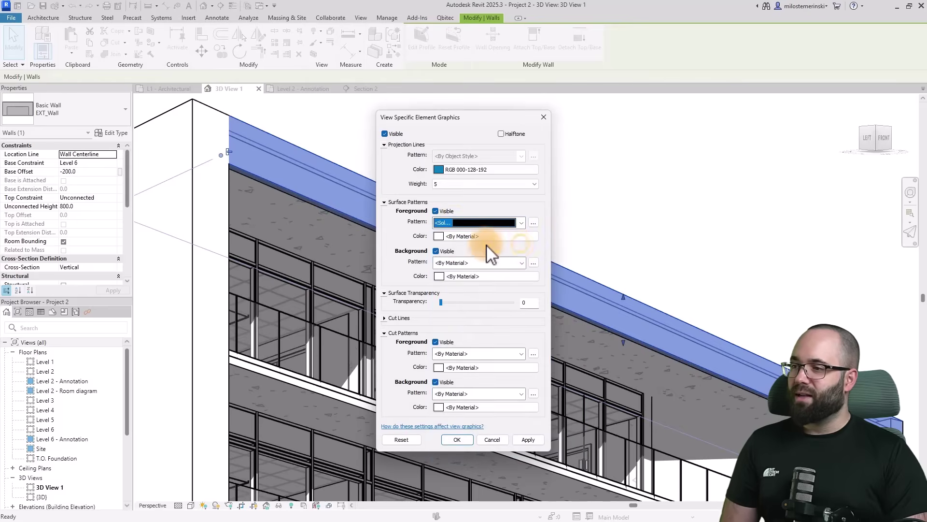
{"action": "left_click", "coordinate": [438, 236]}
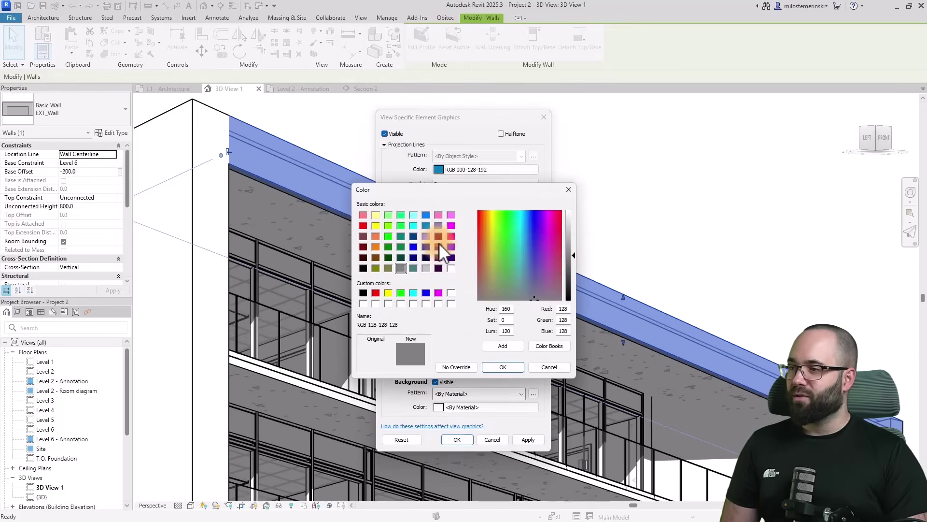
{"action": "left_click", "coordinate": [377, 236]}
{"action": "left_click_drag", "start_coordinate": [572, 231], "coordinate": [571, 225]}
{"action": "left_click", "coordinate": [493, 367]}
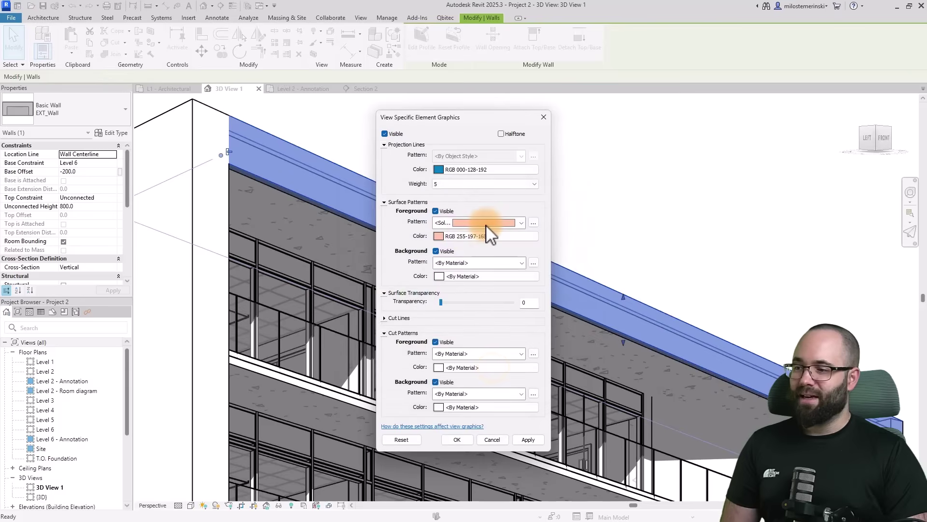
Apply the overrides, close the dialog, and zoom out to view the wall.
{"action": "left_click", "coordinate": [528, 439]}
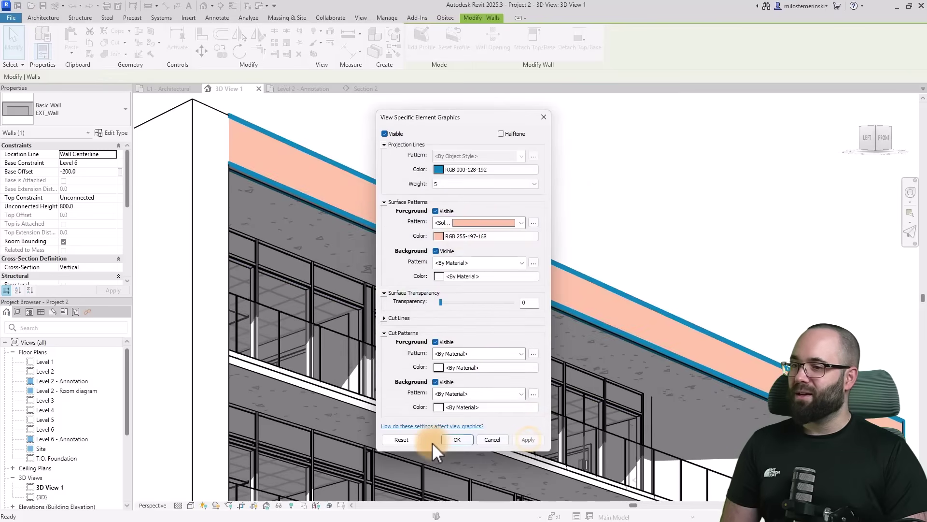
{"action": "left_click", "coordinate": [457, 439]}
{"action": "left_click", "coordinate": [535, 183]}
{"action": "scroll", "coordinate": [557, 195], "scroll_direction": "down", "scroll_amount": 2}
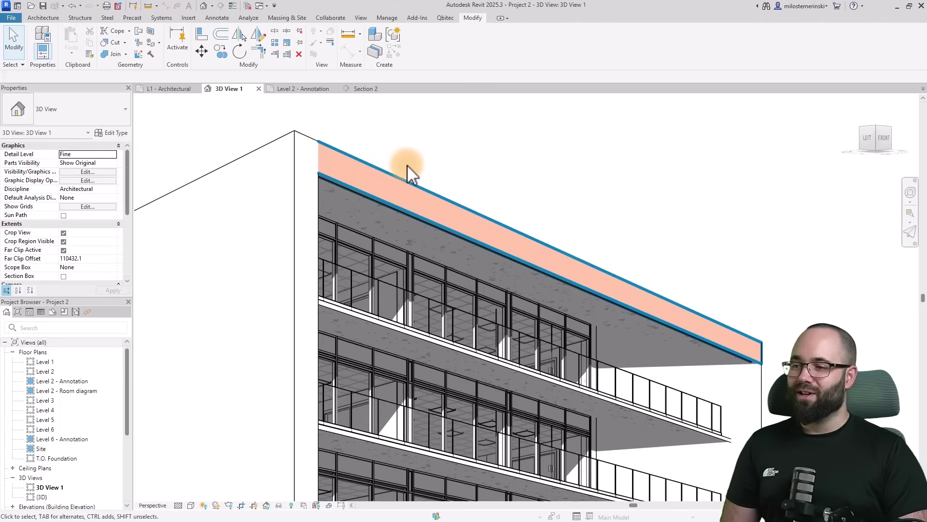
{"action": "scroll", "coordinate": [461, 172], "scroll_direction": "down", "scroll_amount": 4}
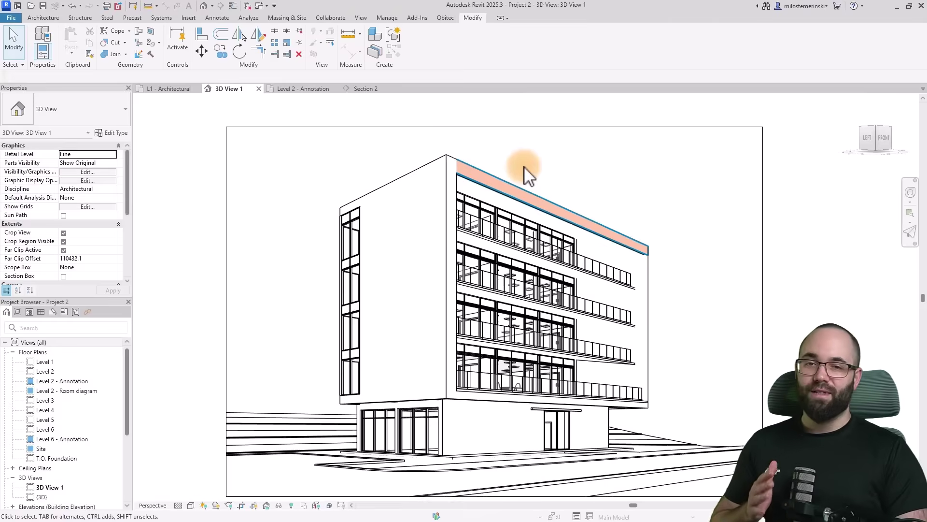
Window-select the open-office tables and chairs on the Level 2 - Annotation plan.
{"action": "mouse_move", "coordinate": [524, 166]}
{"action": "middle_mouse_down"}
{"action": "mouse_move", "coordinate": [539, 179]}
{"action": "mouse_move", "coordinate": [535, 161]}
{"action": "middle_mouse_up"}
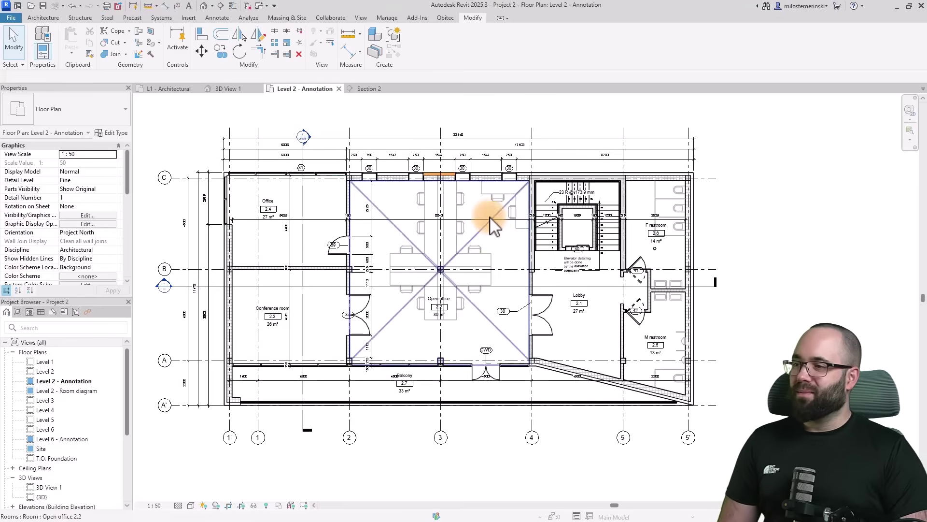
{"action": "scroll", "coordinate": [437, 241], "scroll_direction": "up", "scroll_amount": 3}
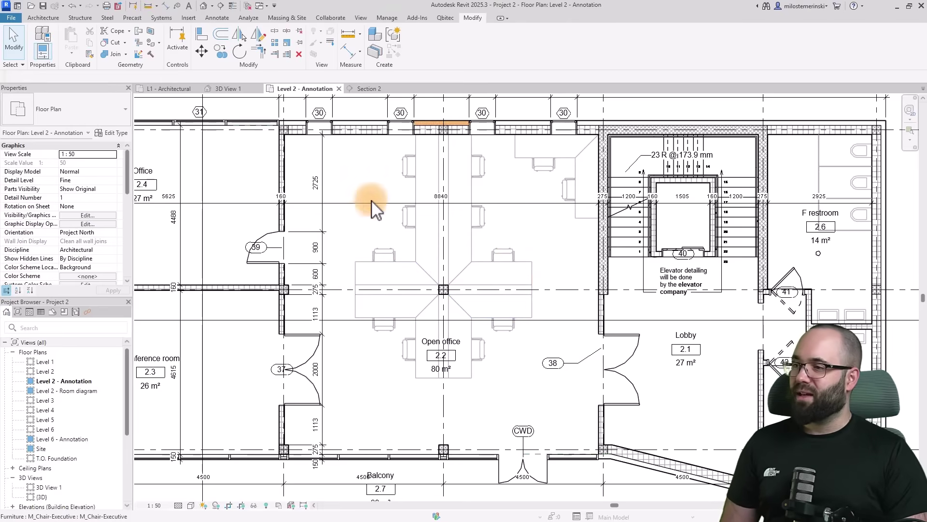
{"action": "middle_click_drag", "start_coordinate": [388, 222], "coordinate": [439, 239]}
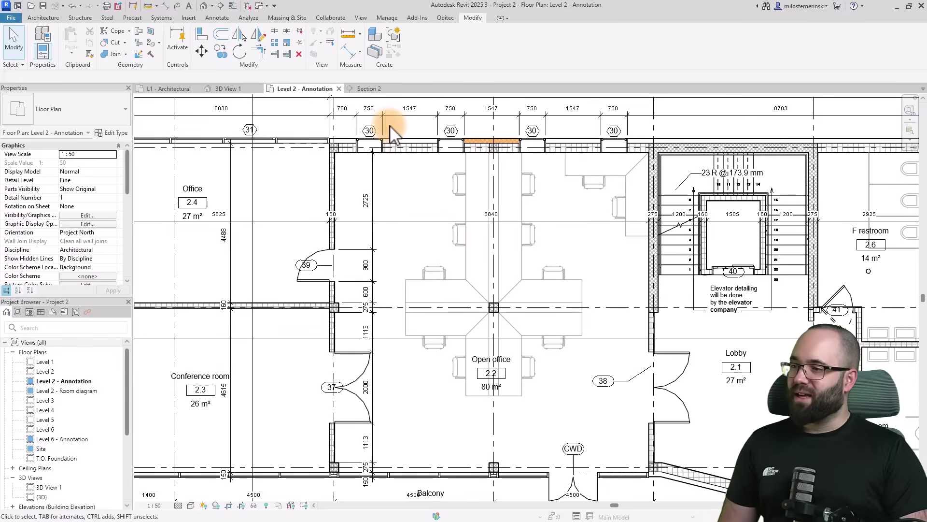
{"action": "left_click_drag", "start_coordinate": [389, 126], "coordinate": [678, 421]}
Filter the selection down to only the Furniture and Furniture Systems categories.
{"action": "left_click", "coordinate": [417, 48]}
{"action": "left_click", "coordinate": [509, 219]}
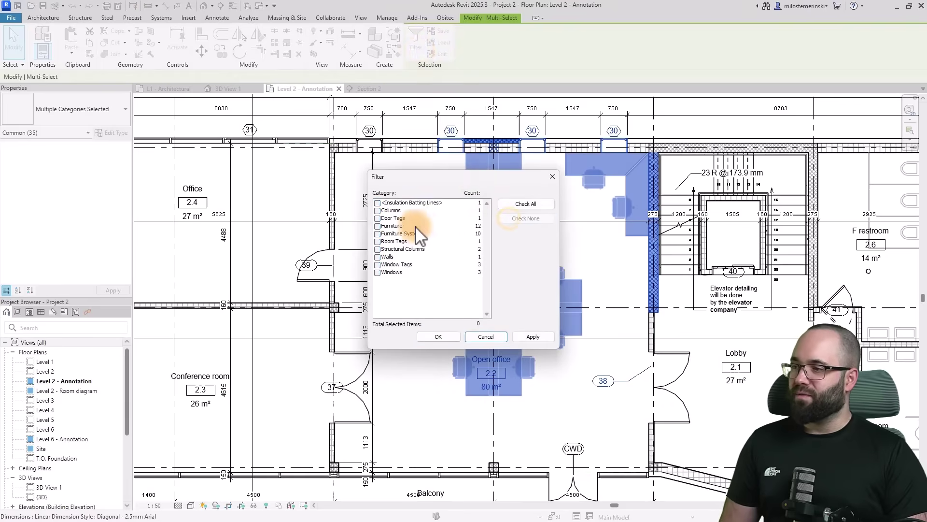
{"action": "left_click", "coordinate": [378, 225]}
{"action": "left_click", "coordinate": [377, 233]}
{"action": "left_click", "coordinate": [518, 337]}
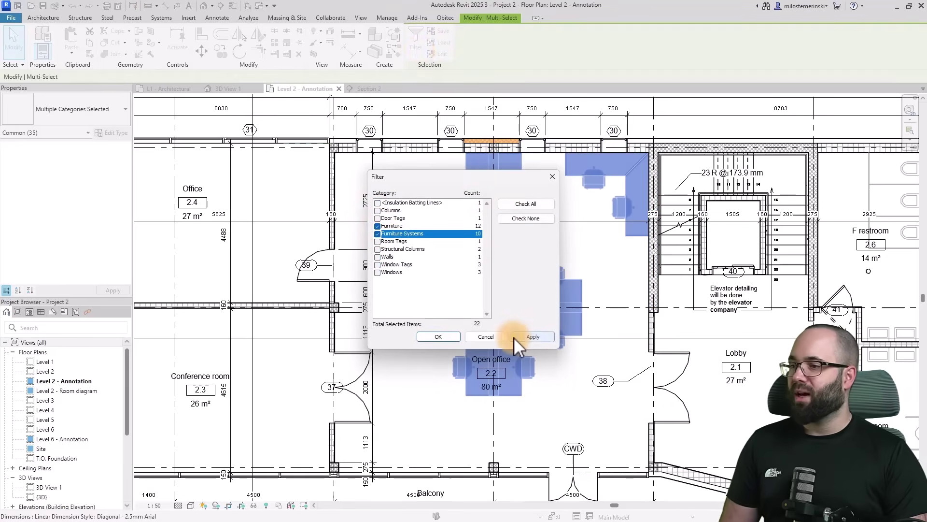
{"action": "left_click", "coordinate": [434, 336]}
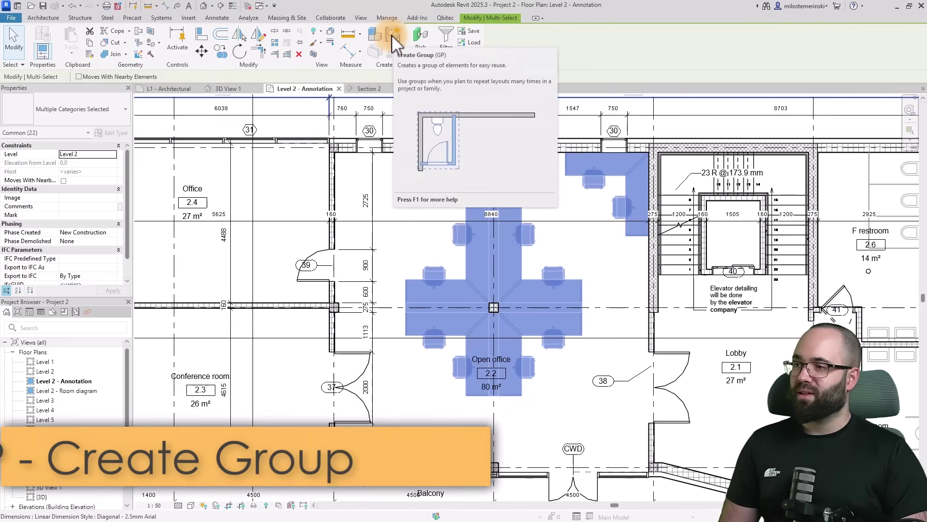
Group the furniture as Group 1, then remove the desk counter beside the stair.
{"action": "left_click", "coordinate": [391, 34]}
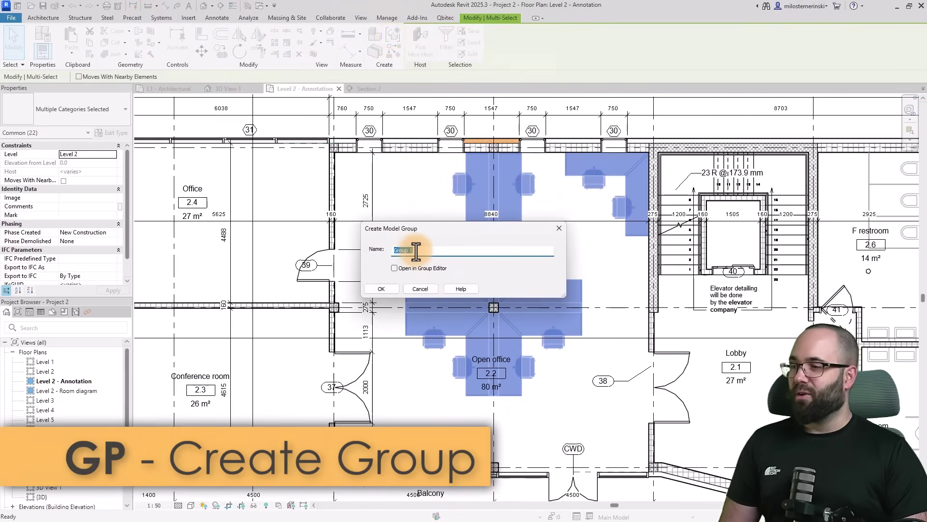
{"action": "left_click", "coordinate": [383, 288]}
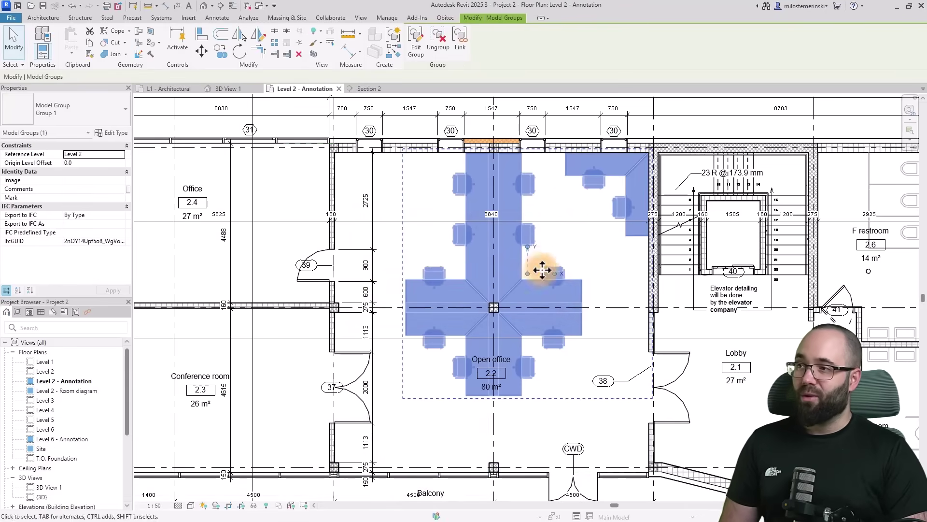
{"action": "left_click", "coordinate": [415, 48]}
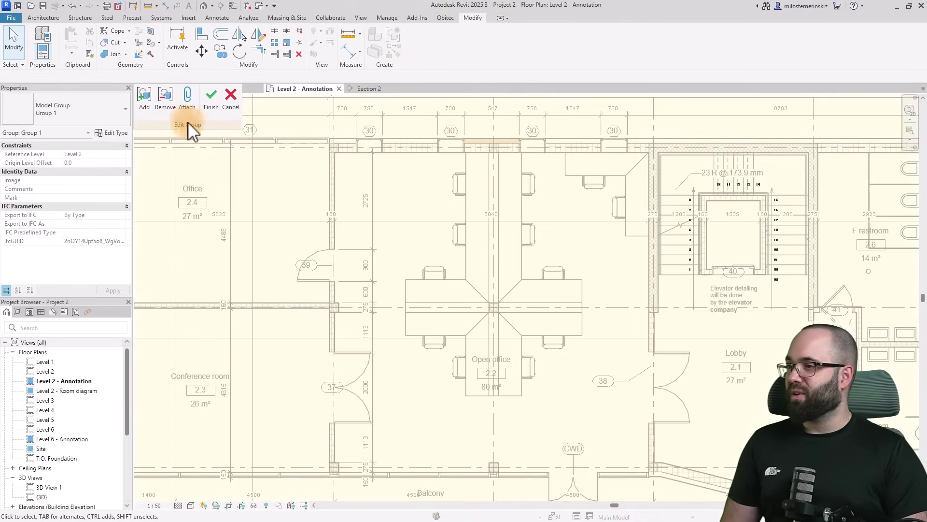
{"action": "left_click", "coordinate": [165, 103]}
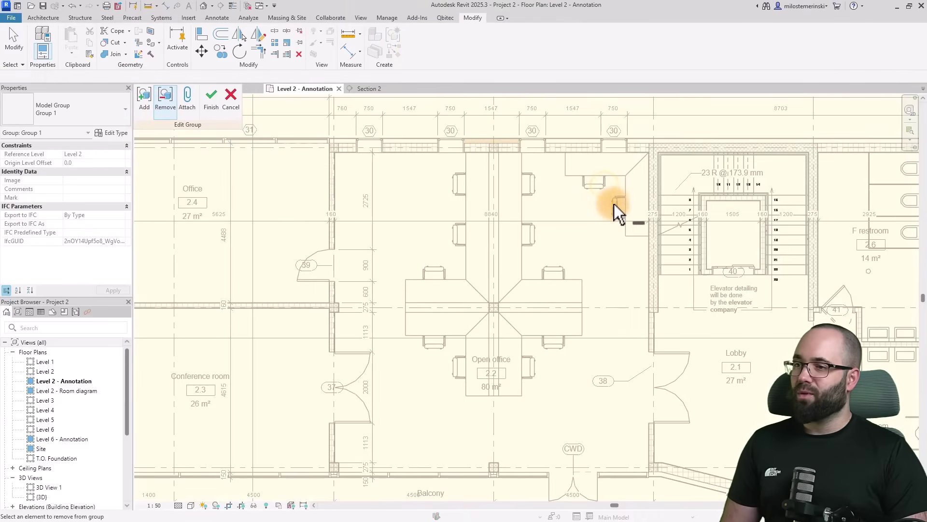
{"action": "left_click", "coordinate": [623, 183]}
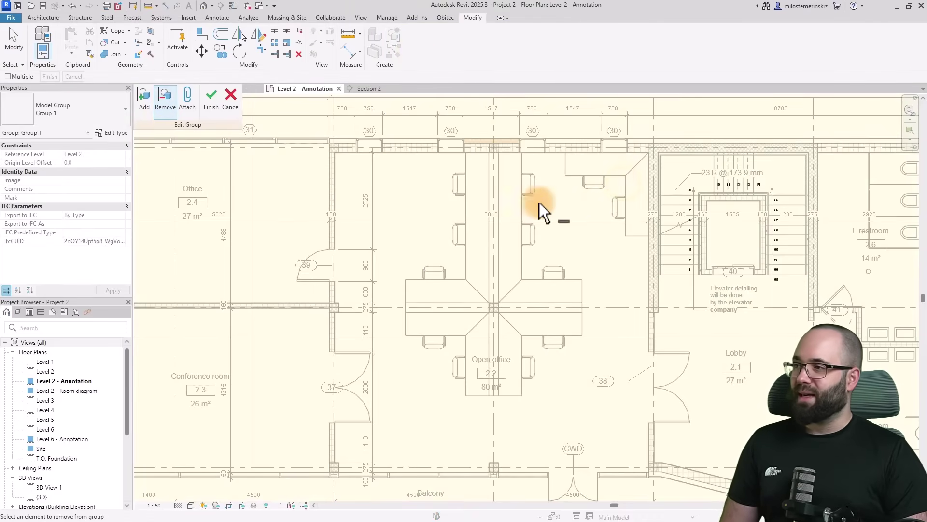
{"action": "left_click", "coordinate": [209, 104]}
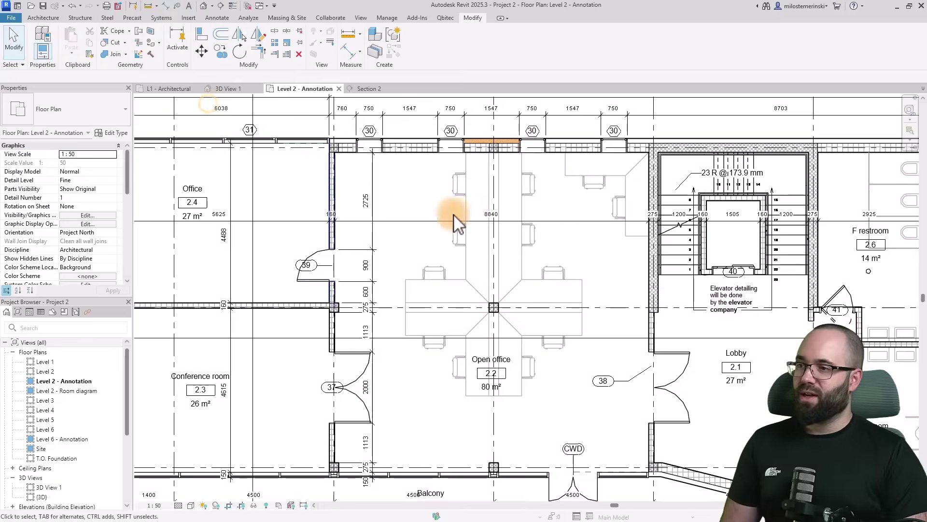
{"action": "left_click", "coordinate": [526, 196]}
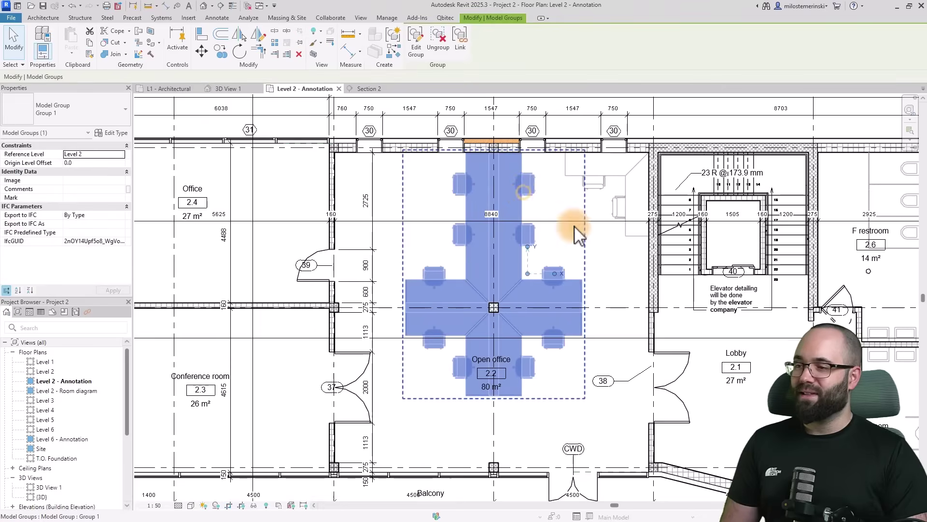
{"action": "left_click", "coordinate": [614, 277]}
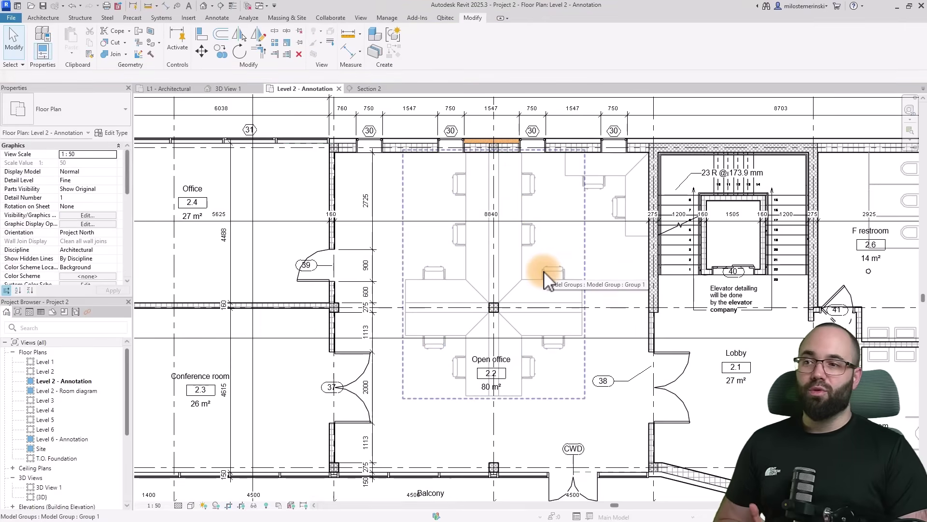